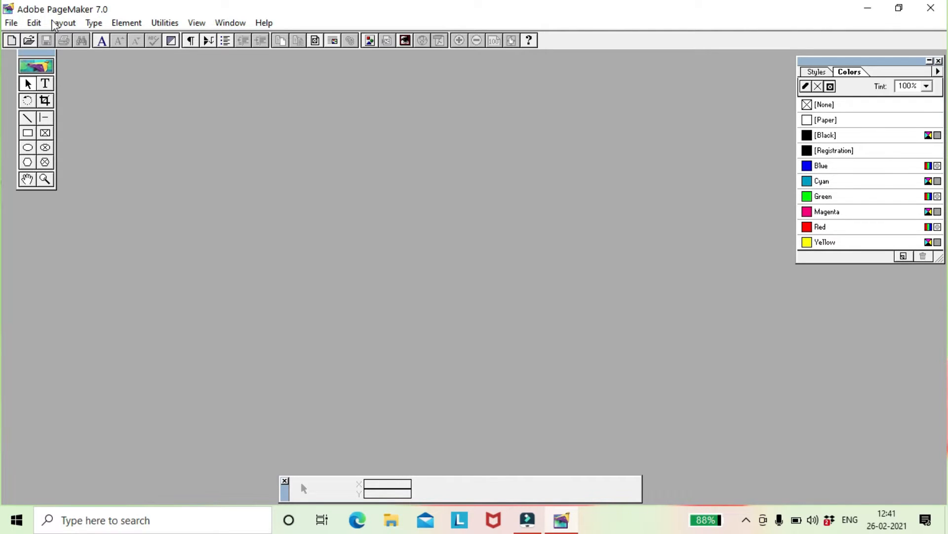
Step: Create a new one-page publication with a tall 8.5 x 11 inch page
{"action": "left_click", "coordinate": [14, 24]}
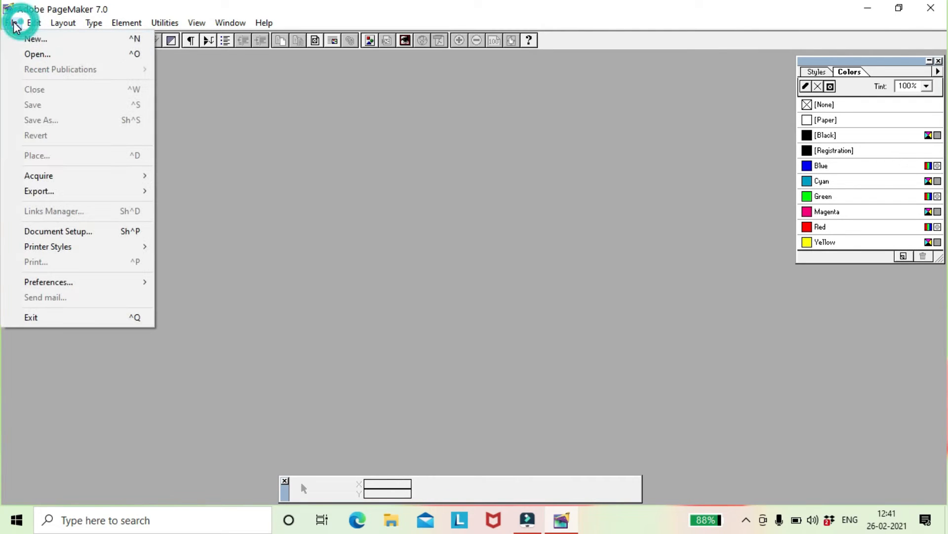
{"action": "left_click", "coordinate": [37, 40]}
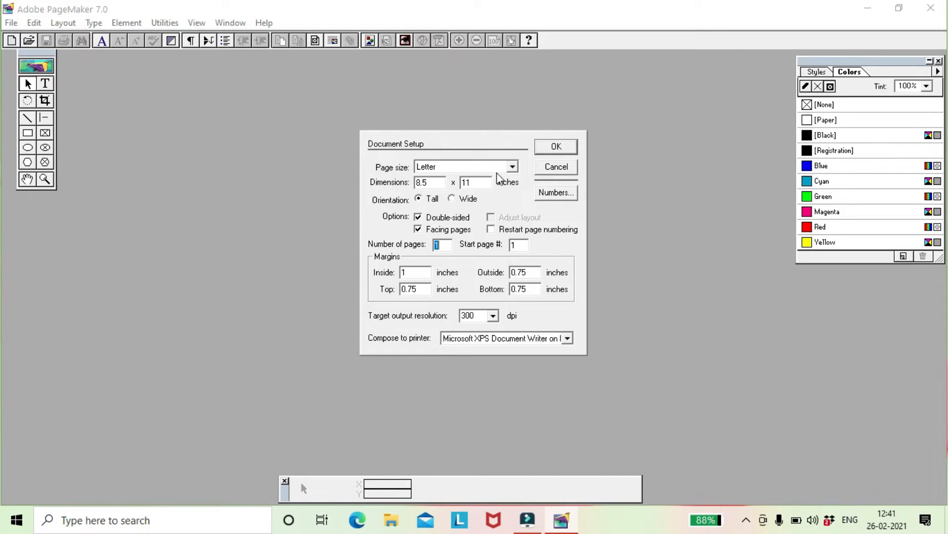
{"action": "left_click", "coordinate": [512, 168]}
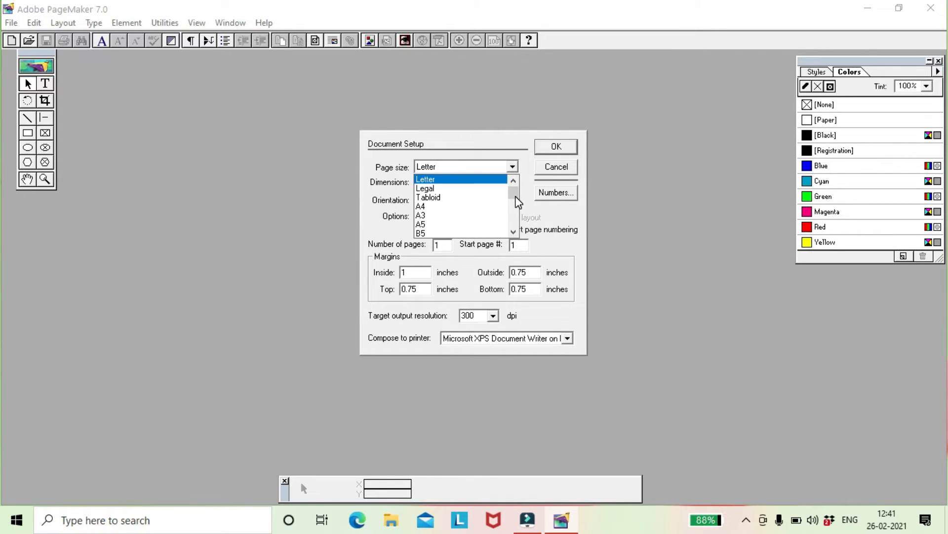
{"action": "left_click_drag", "start_coordinate": [516, 197], "coordinate": [512, 232]}
{"action": "left_click", "coordinate": [482, 233]}
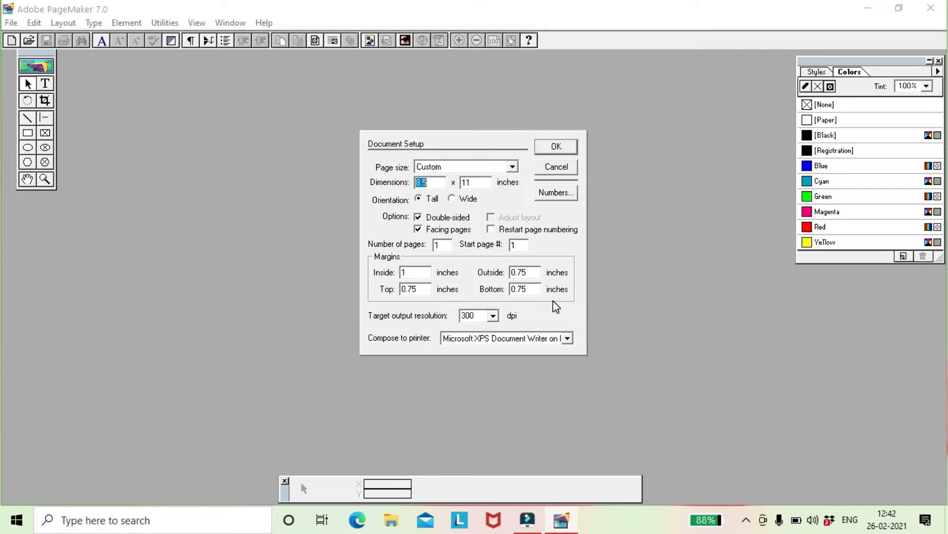
{"action": "left_click", "coordinate": [557, 151]}
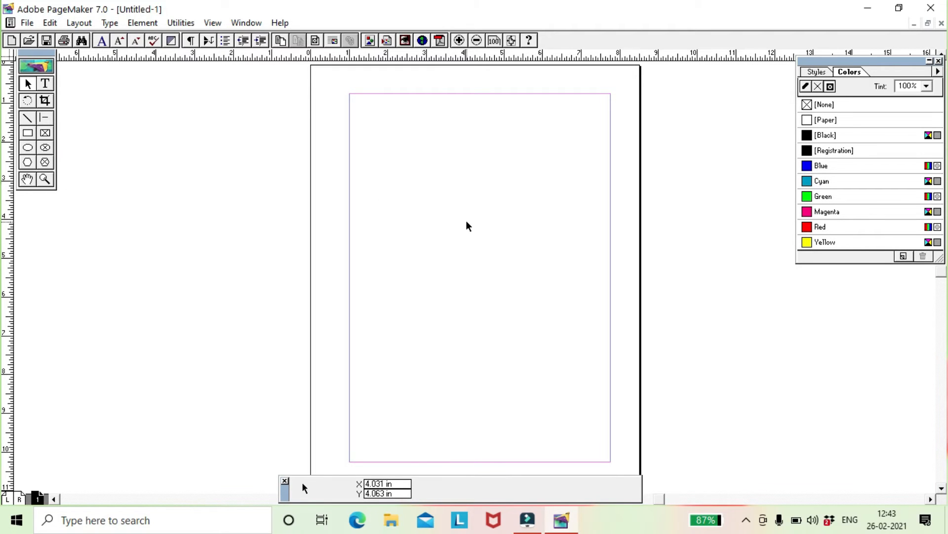
Step: Set the document's inside and outside margins to 0.6 inches
{"action": "left_click", "coordinate": [45, 180]}
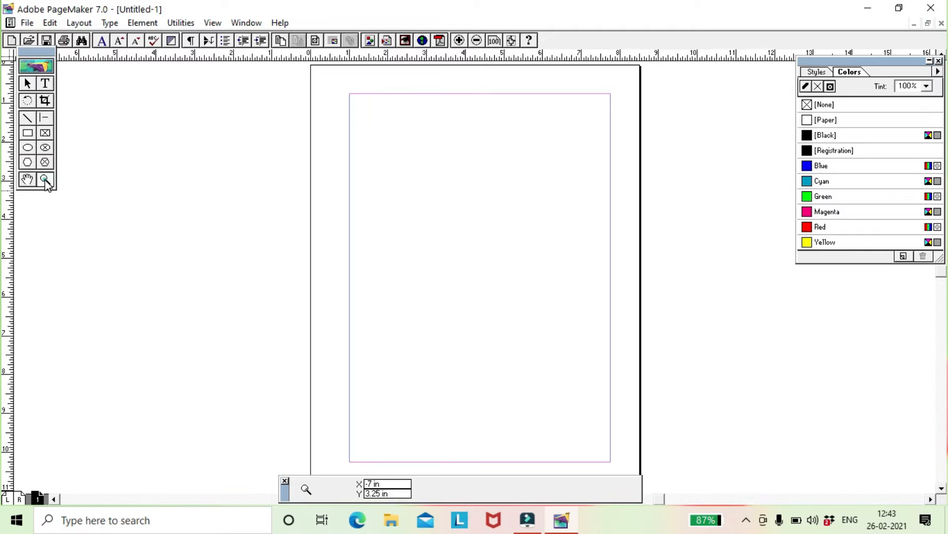
{"action": "left_click", "coordinate": [478, 216]}
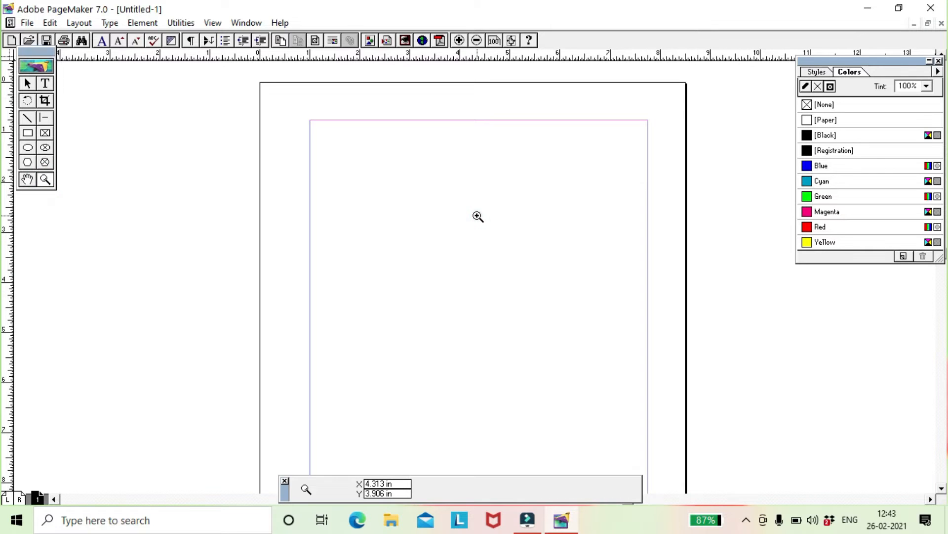
{"action": "left_click", "coordinate": [477, 217]}
{"action": "left_click", "coordinate": [29, 179]}
{"action": "mouse_move", "coordinate": [388, 233]}
{"action": "left_mouse_down"}
{"action": "mouse_move", "coordinate": [378, 201]}
{"action": "mouse_move", "coordinate": [378, 216]}
{"action": "left_mouse_up"}
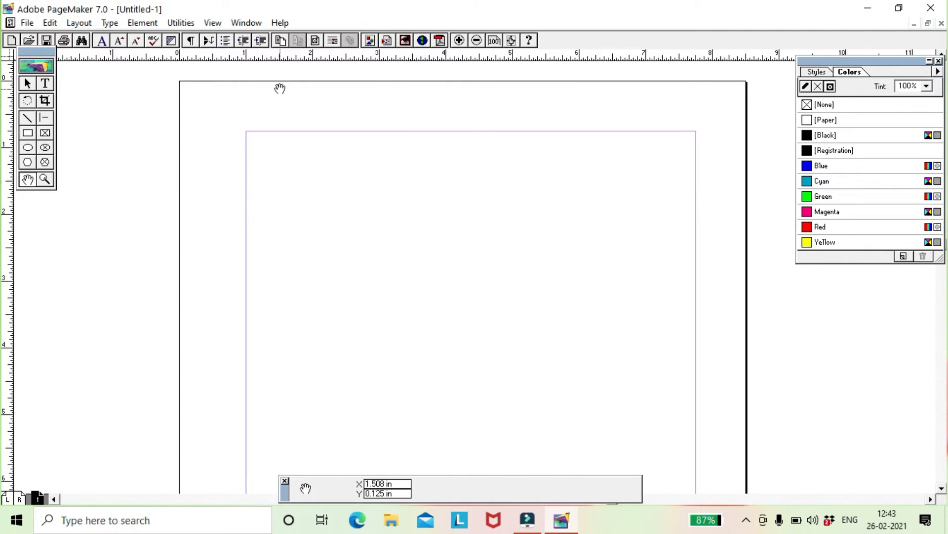
{"action": "left_click", "coordinate": [29, 24]}
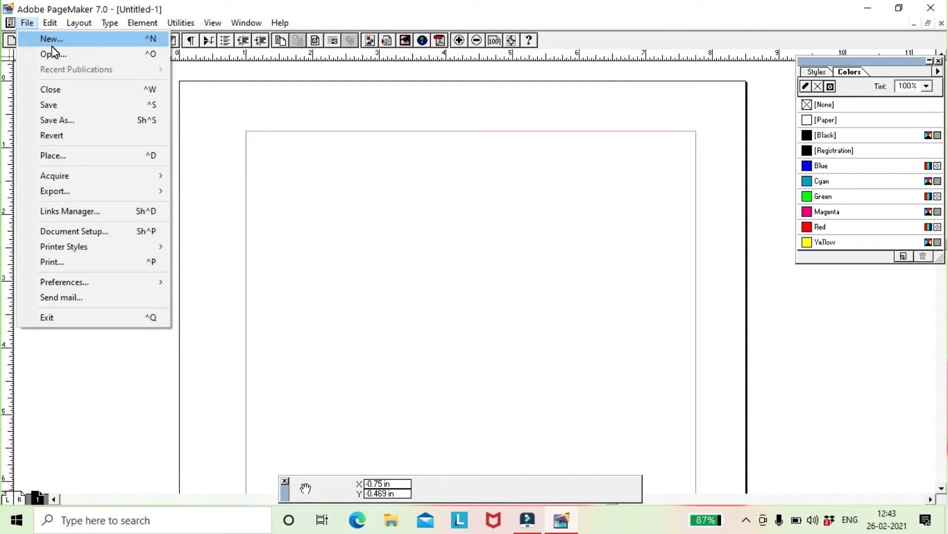
{"action": "left_click", "coordinate": [82, 233]}
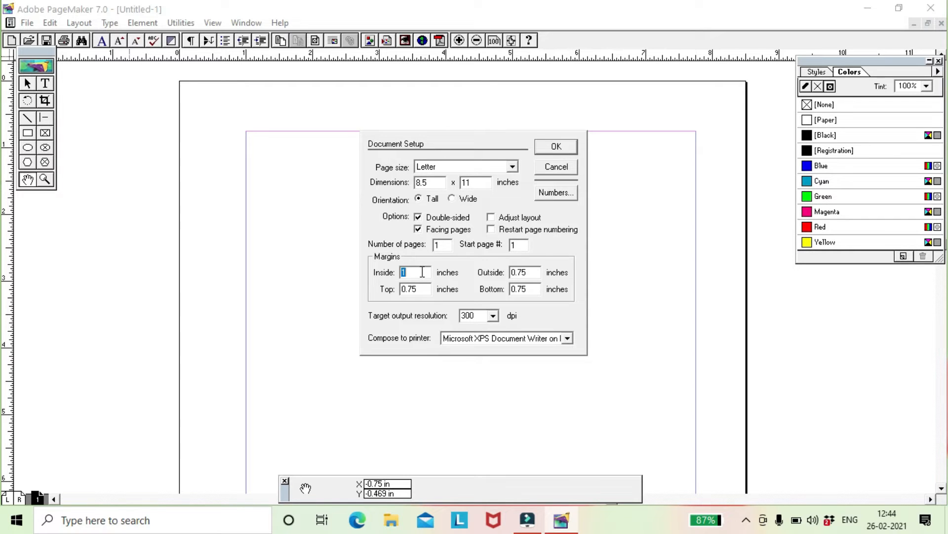
{"action": "type", "text": ".6"}
{"action": "left_click", "coordinate": [535, 274]}
{"action": "key", "text": "BackSpace"}
{"action": "key", "text": "BackSpace"}
{"action": "key", "text": "BackSpace"}
{"action": "type", "text": ".6"}
Step: Set the top and bottom margins to 0.6 inches and apply the document setup
{"action": "left_click", "coordinate": [418, 289]}
{"action": "key", "text": "BackSpace"}
{"action": "key", "text": "BackSpace"}
{"action": "key", "text": "BackSpace"}
{"action": "key", "text": "BackSpace"}
{"action": "type", "text": ".6"}
{"action": "left_click", "coordinate": [535, 293]}
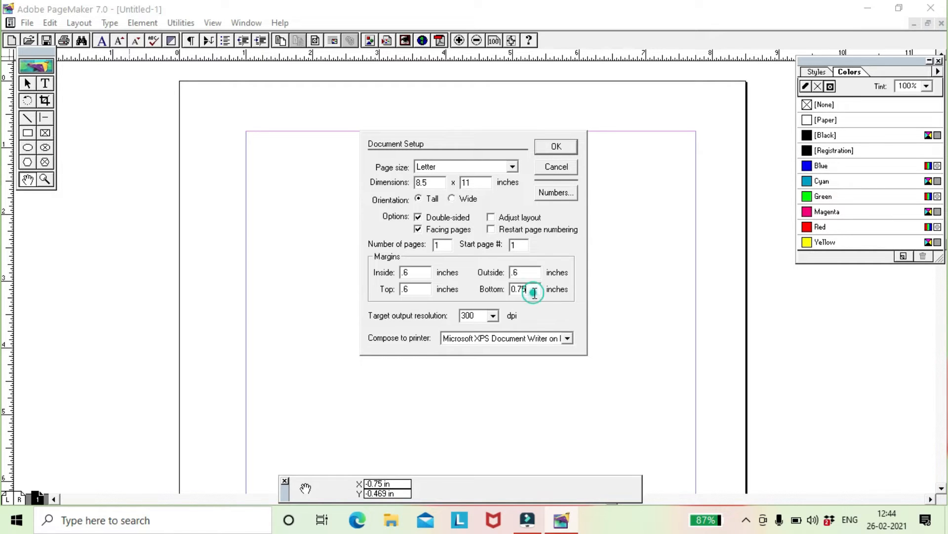
{"action": "key", "text": "BackSpace"}
{"action": "key", "text": "BackSpace"}
{"action": "key", "text": "BackSpace"}
{"action": "key", "text": "BackSpace"}
{"action": "type", "text": ".6"}
{"action": "left_click", "coordinate": [566, 148]}
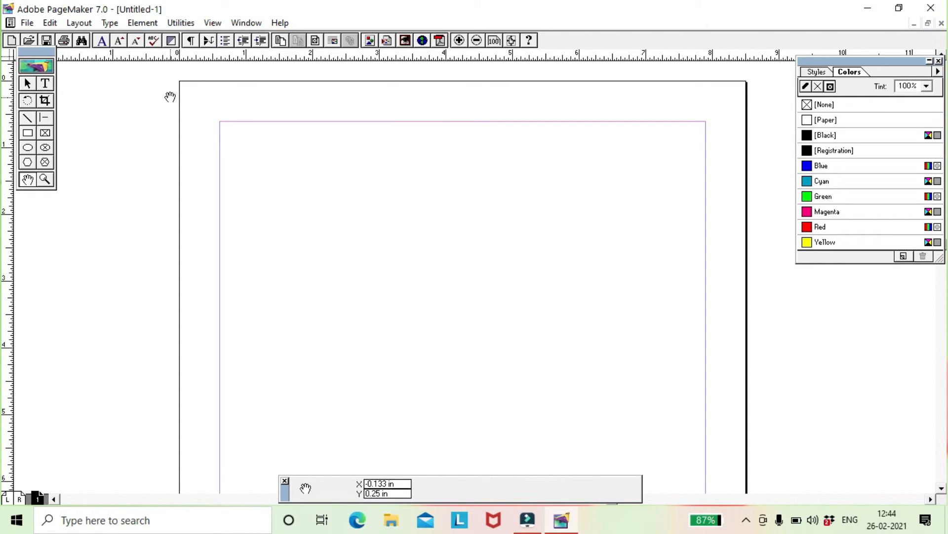
Step: Draw a horizontal line about 7.3 inches long between the side margins, at about Y 1.53 inches
{"action": "left_click", "coordinate": [28, 120]}
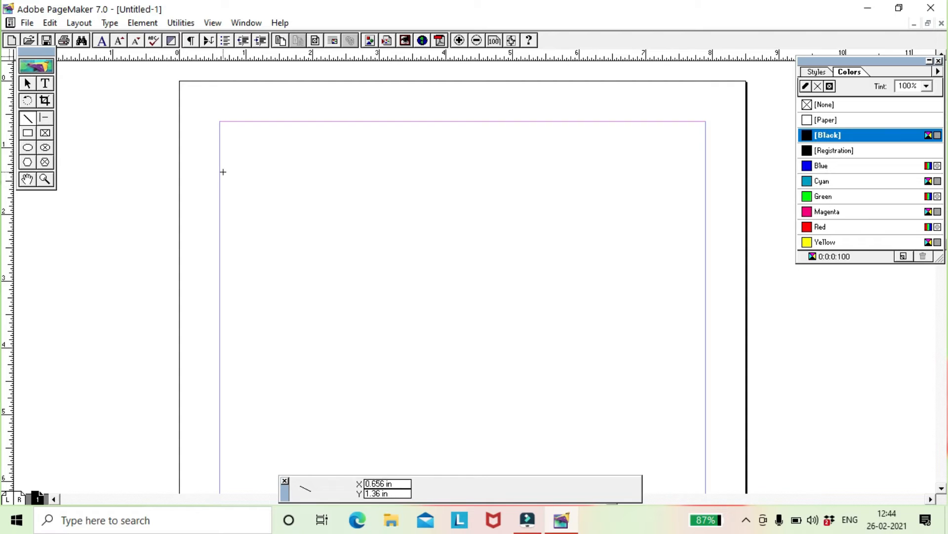
{"action": "mouse_move", "coordinate": [220, 183]}
{"action": "left_mouse_down"}
{"action": "mouse_move", "coordinate": [394, 182]}
{"action": "mouse_move", "coordinate": [464, 154]}
{"action": "left_mouse_up"}
{"action": "left_click_drag", "start_coordinate": [507, 126], "coordinate": [705, 212]}
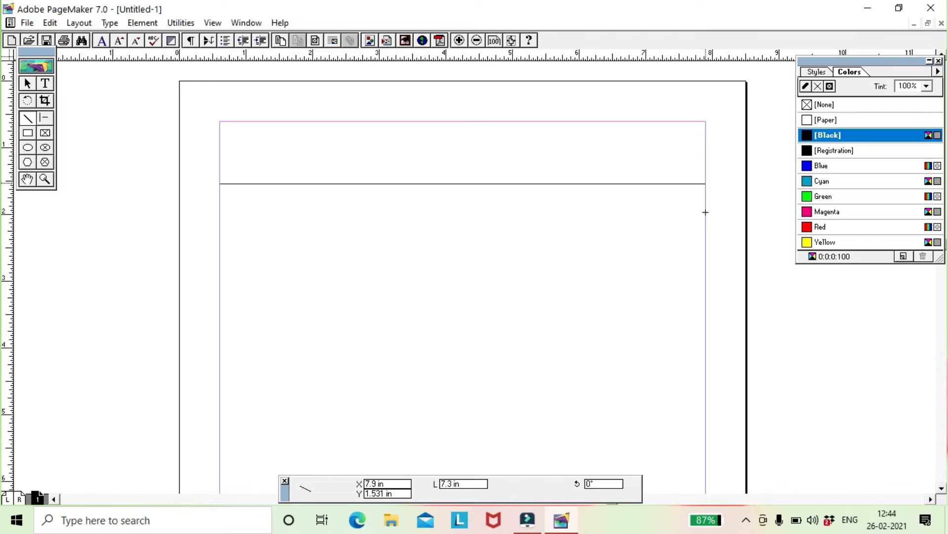
{"action": "left_click_drag", "start_coordinate": [706, 212], "coordinate": [706, 212]}
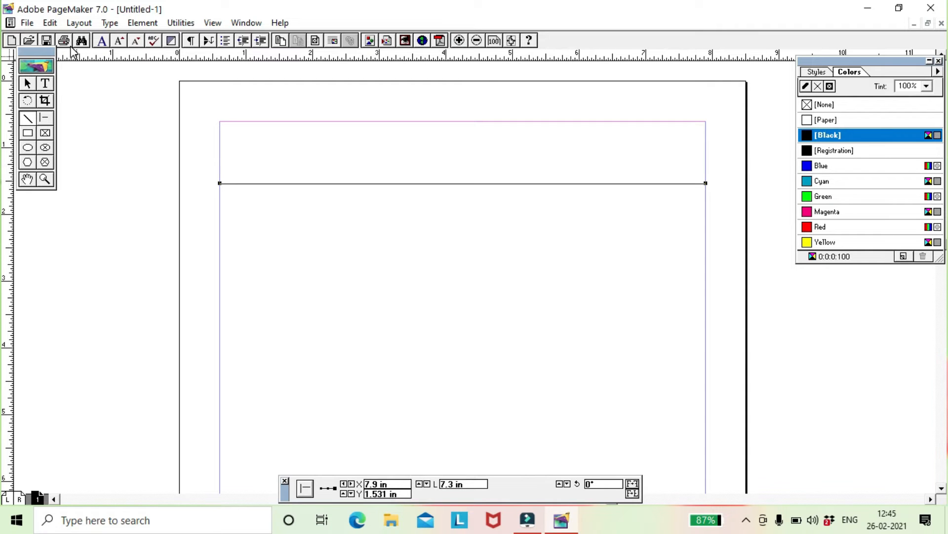
Step: Copy the line and paste 20 copies with a horizontal offset of 0 and a vertical offset of 0.4 inches
{"action": "left_click", "coordinate": [55, 24]}
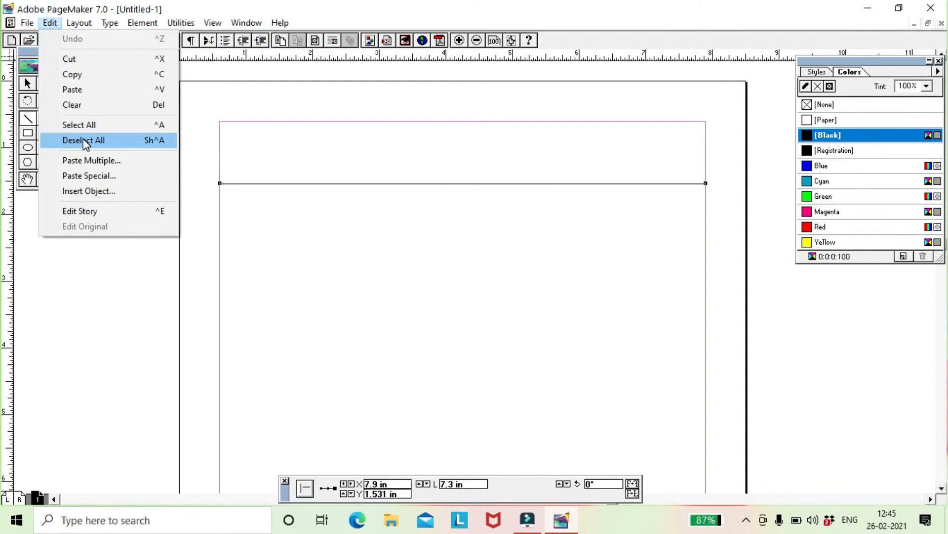
{"action": "left_click", "coordinate": [94, 77]}
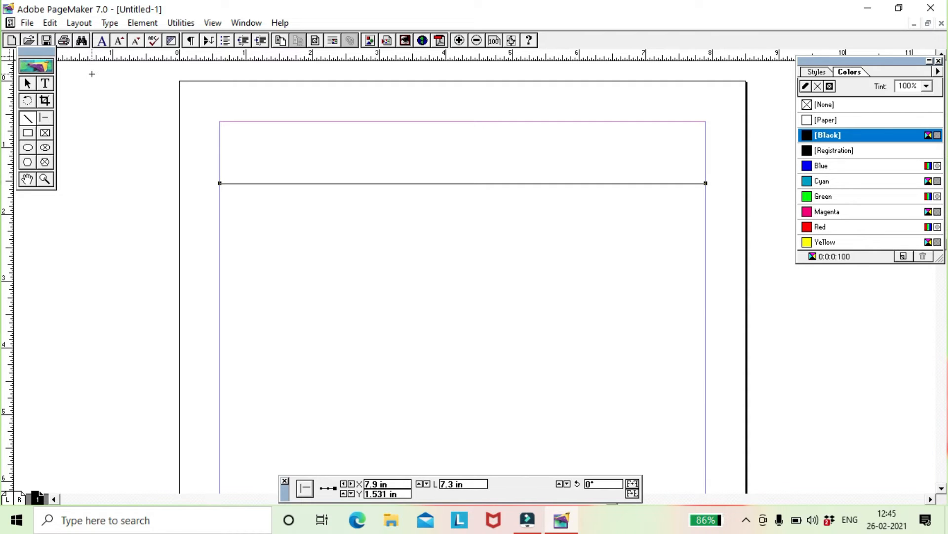
{"action": "left_click", "coordinate": [50, 23]}
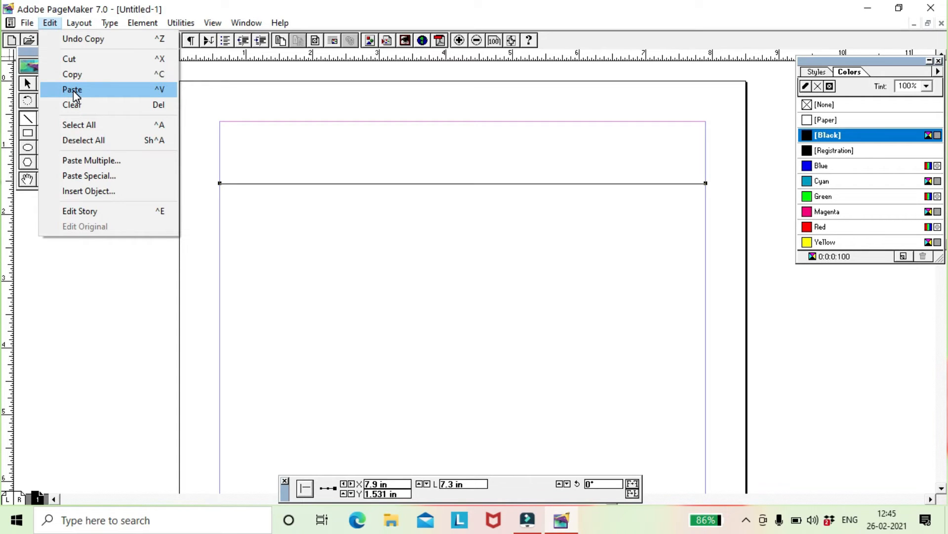
{"action": "left_click", "coordinate": [100, 160]}
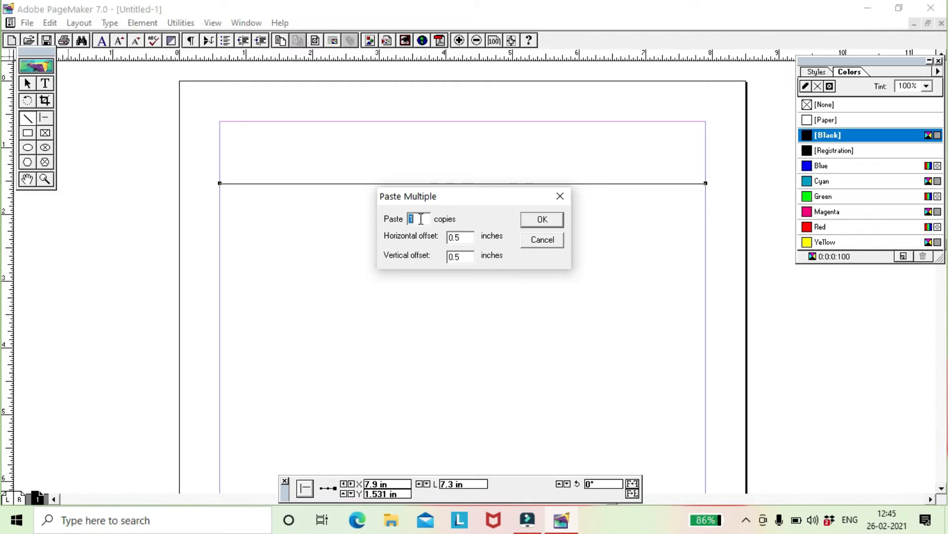
{"action": "type", "text": "20"}
{"action": "left_click", "coordinate": [463, 253]}
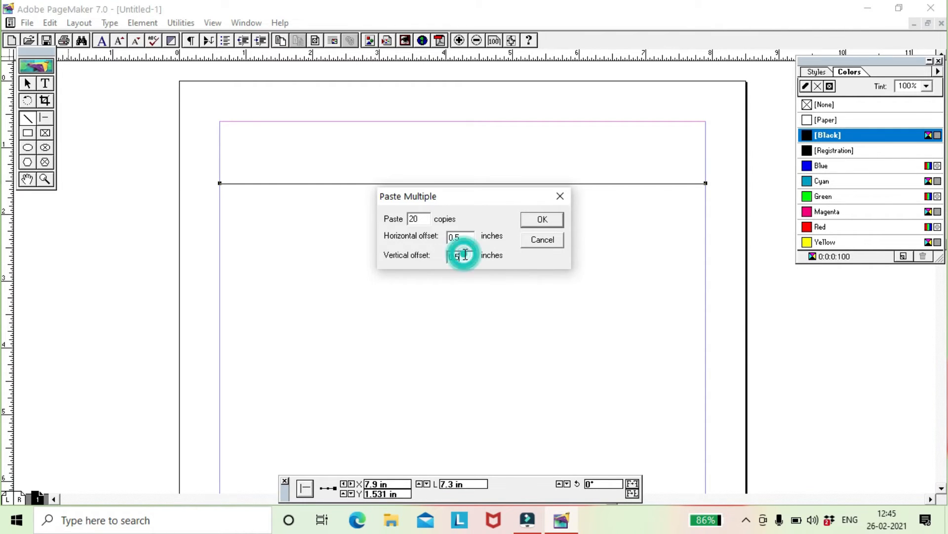
{"action": "left_click", "coordinate": [467, 238]}
{"action": "key", "text": "BackSpace"}
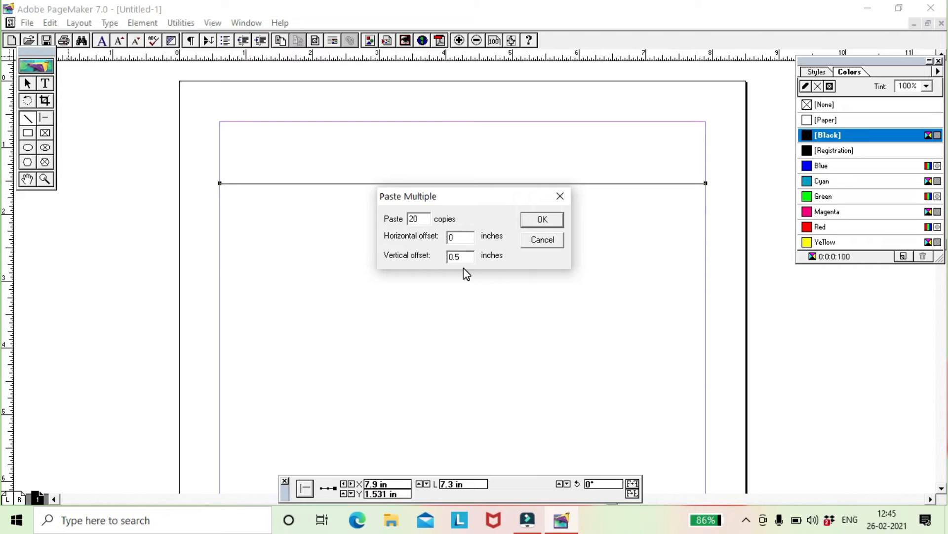
{"action": "left_click", "coordinate": [462, 257]}
{"action": "key", "text": "BackSpace"}
{"action": "type", "text": "4"}
{"action": "left_click", "coordinate": [541, 223]}
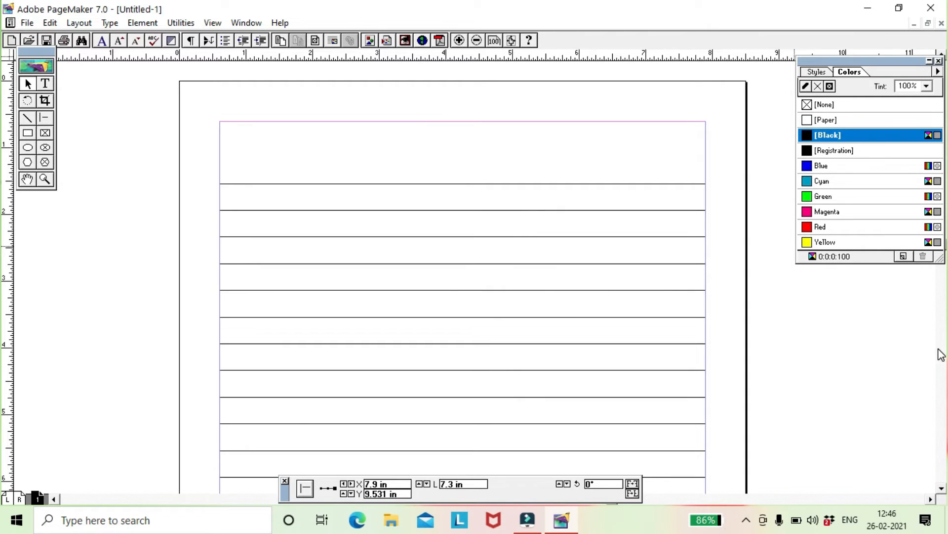
Step: Copy the lowest ruled line at the foot of the page and paste one duplicate of it
{"action": "left_click", "coordinate": [941, 490]}
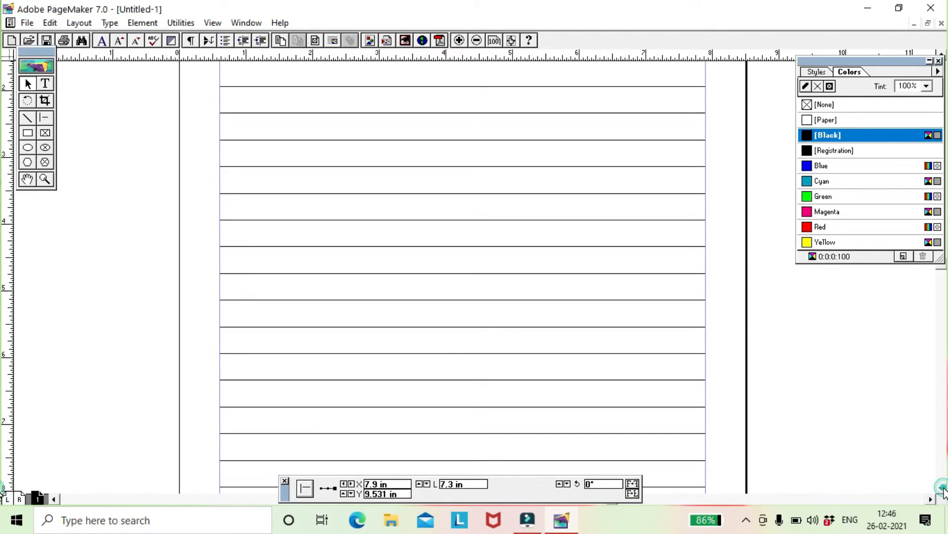
{"action": "left_click", "coordinate": [941, 490]}
{"action": "left_click", "coordinate": [941, 490]}
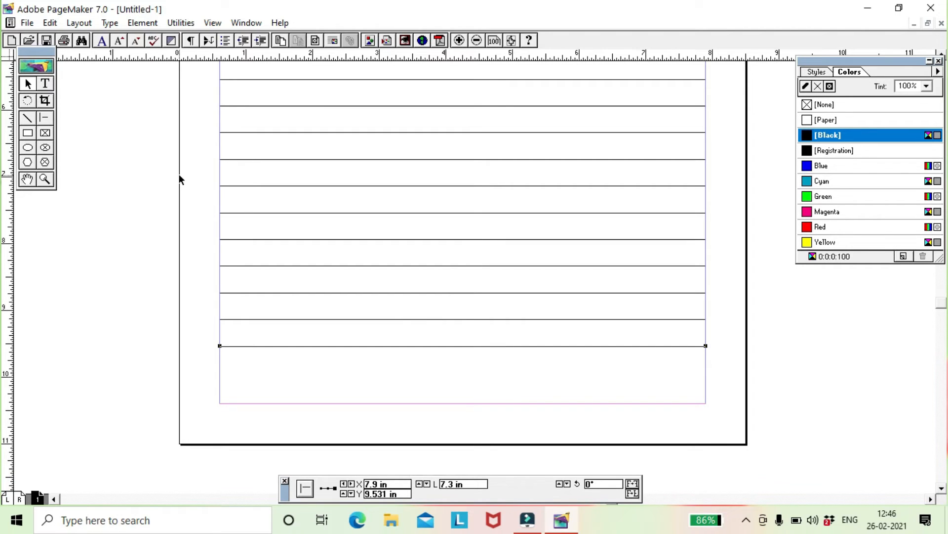
{"action": "left_click", "coordinate": [50, 22]}
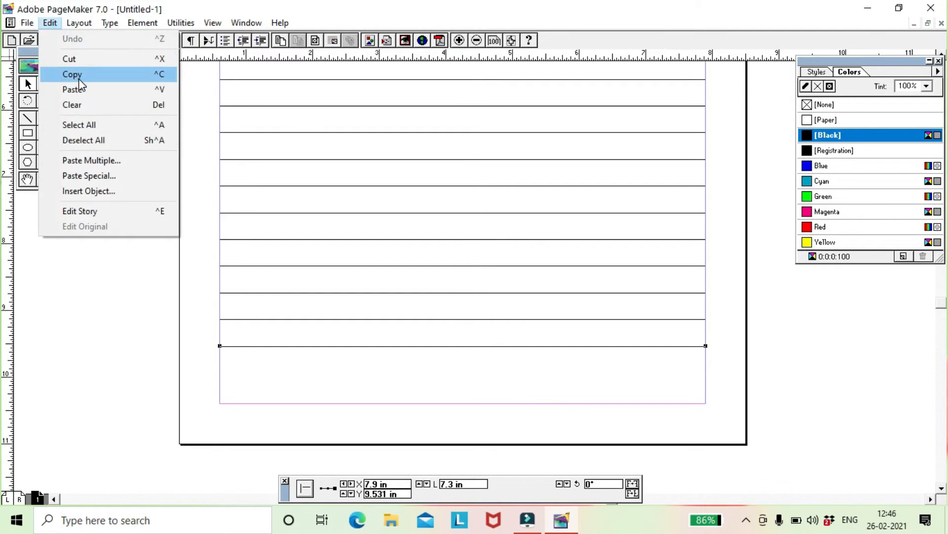
{"action": "left_click", "coordinate": [76, 75]}
{"action": "left_click", "coordinate": [50, 22]}
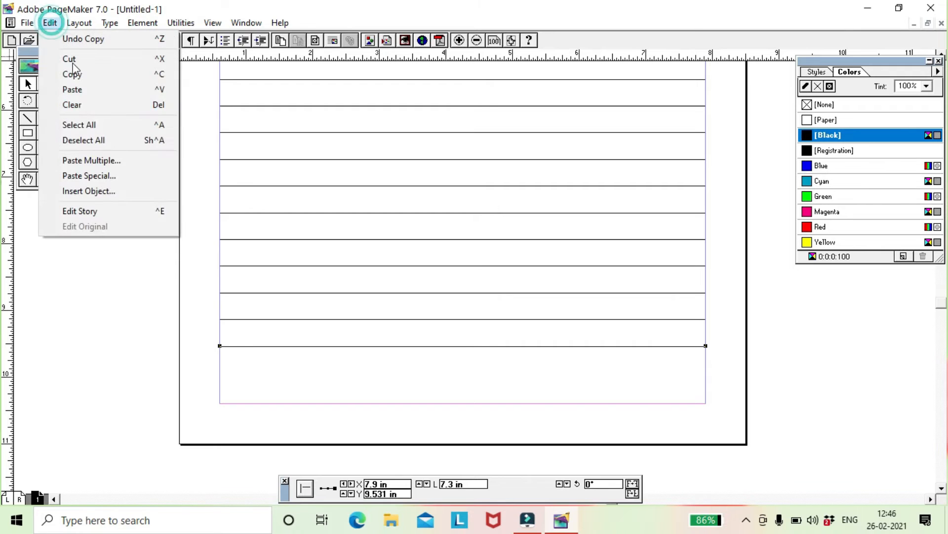
{"action": "left_click", "coordinate": [94, 89]}
Step: Nudge the pasted line down to about Y 9.944 inches and align its ends with the side margins
{"action": "key", "text": "Down"}
{"action": "key", "text": "Down"}
{"action": "key", "text": "Down"}
{"action": "key", "text": "Down"}
{"action": "key", "text": "Down"}
{"action": "key", "text": "Down"}
{"action": "key", "text": "Down"}
{"action": "key", "text": "Down"}
{"action": "key", "text": "Down"}
{"action": "key", "text": "Down"}
{"action": "key", "text": "Down"}
{"action": "key", "text": "Down"}
{"action": "key", "text": "Down"}
{"action": "key", "text": "Down"}
{"action": "key", "text": "Down"}
{"action": "key", "text": "Down"}
{"action": "key", "text": "Down"}
{"action": "key", "text": "Down"}
{"action": "key", "text": "Down"}
{"action": "key", "text": "Down"}
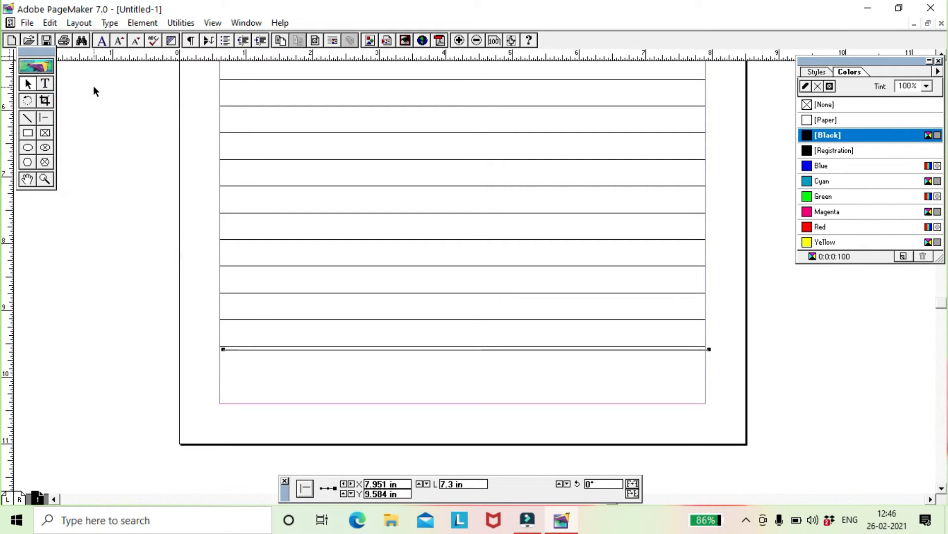
{"action": "key", "text": "Left"}
{"action": "key", "text": "Left"}
{"action": "key", "text": "Left"}
{"action": "key", "text": "Left"}
{"action": "key", "text": "Left"}
{"action": "key", "text": "Down"}
{"action": "key", "text": "Down"}
{"action": "key", "text": "Down"}
{"action": "key", "text": "Down"}
{"action": "key", "text": "Down"}
{"action": "key", "text": "Down"}
{"action": "key", "text": "Down"}
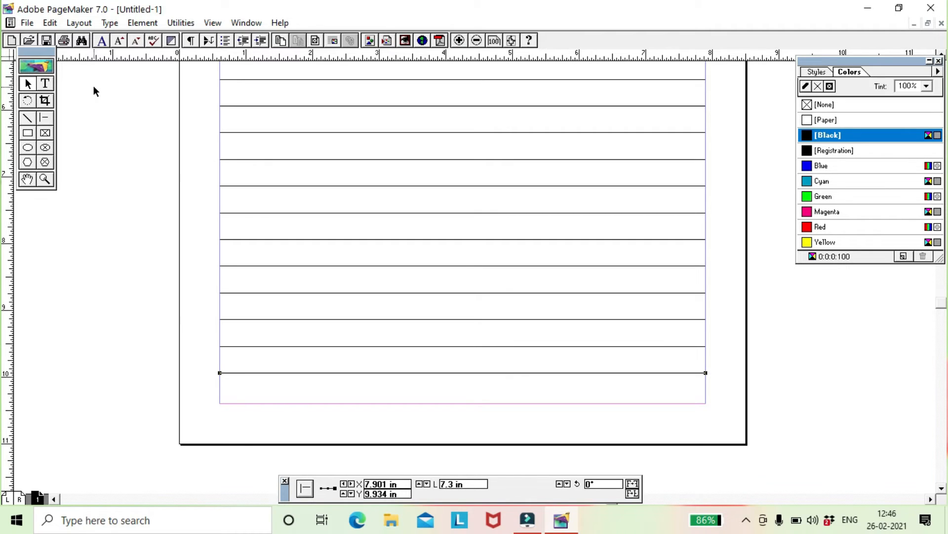
{"action": "key", "text": "Down"}
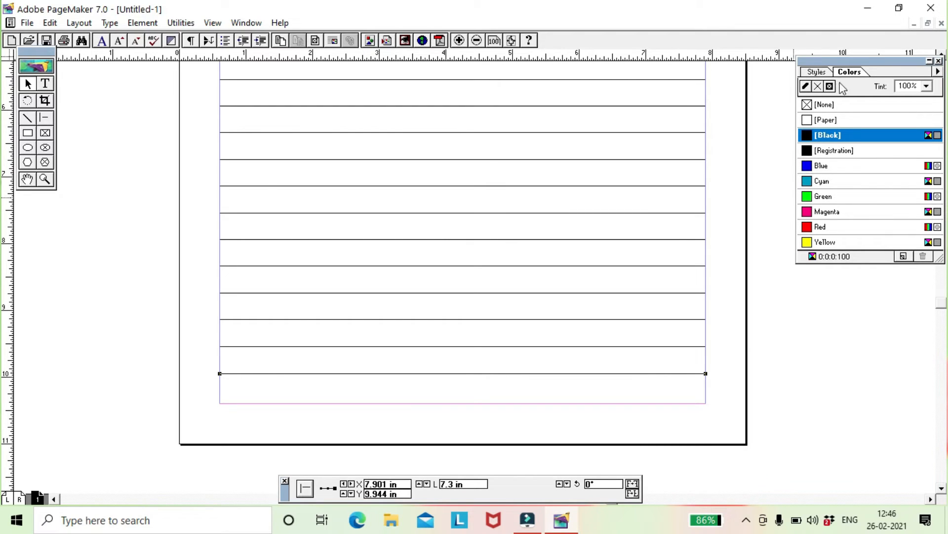
Step: Undock the toolbar from beneath the menu bar and reshape it into a thin floating strip above the page
{"action": "left_click", "coordinate": [45, 179]}
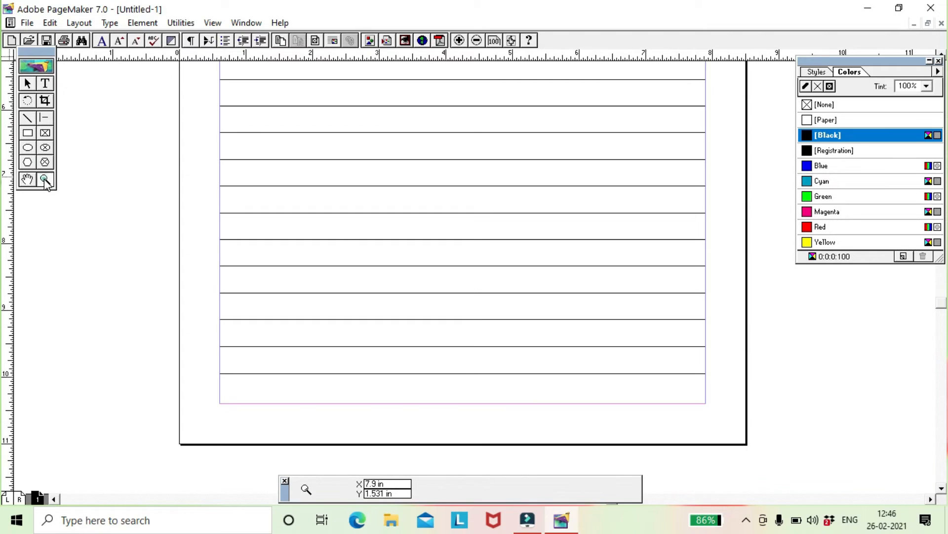
{"action": "left_click", "coordinate": [344, 234], "text": "ctrl"}
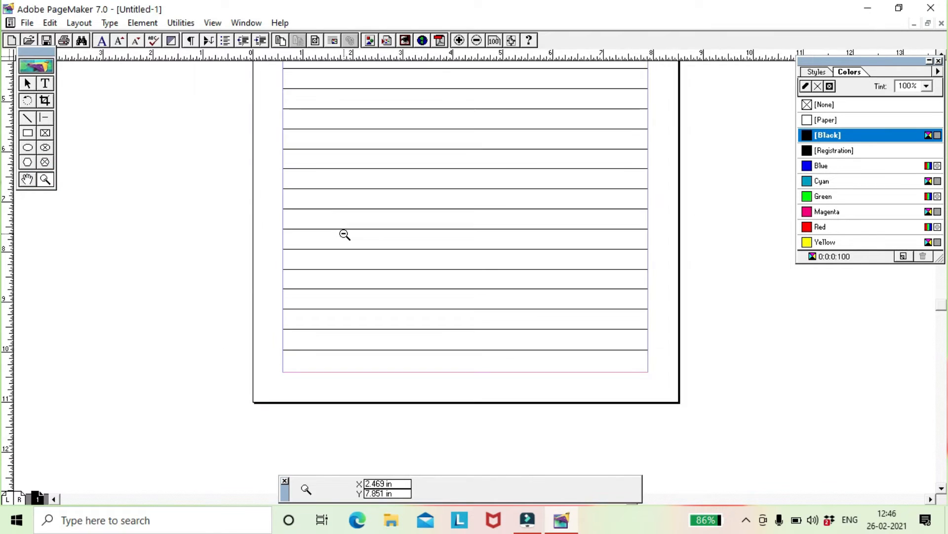
{"action": "left_click", "coordinate": [345, 234], "text": "ctrl"}
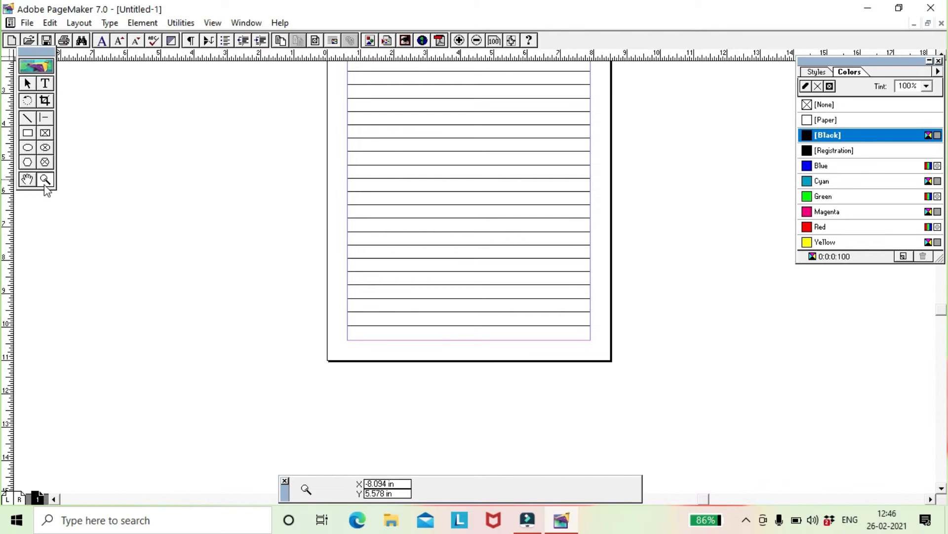
{"action": "left_click", "coordinate": [27, 179]}
{"action": "left_click_drag", "start_coordinate": [307, 144], "coordinate": [238, 217]}
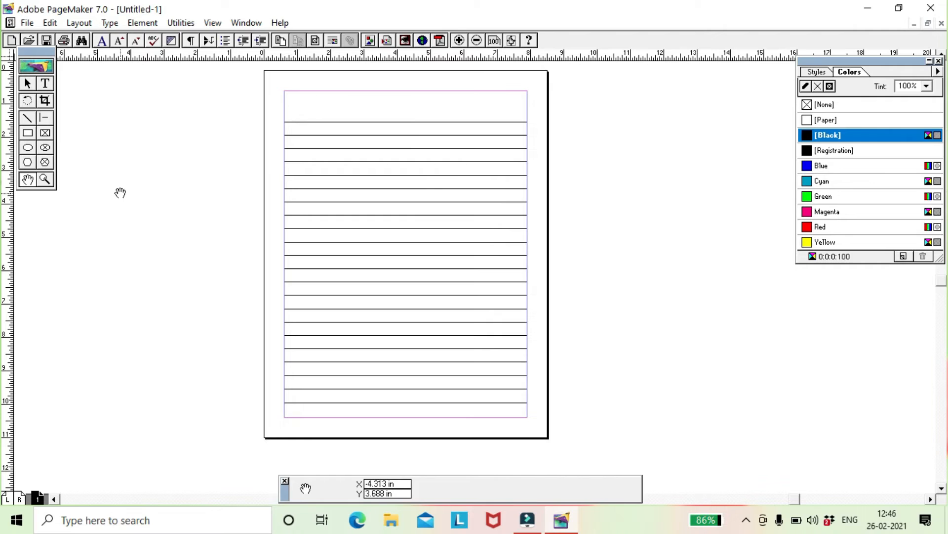
{"action": "left_click", "coordinate": [28, 119]}
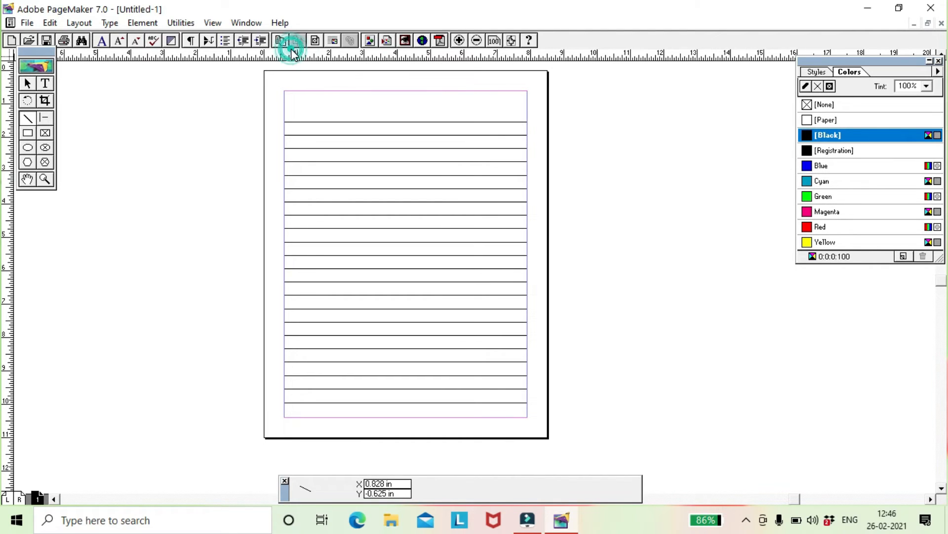
{"action": "left_click_drag", "start_coordinate": [292, 49], "coordinate": [288, 73]}
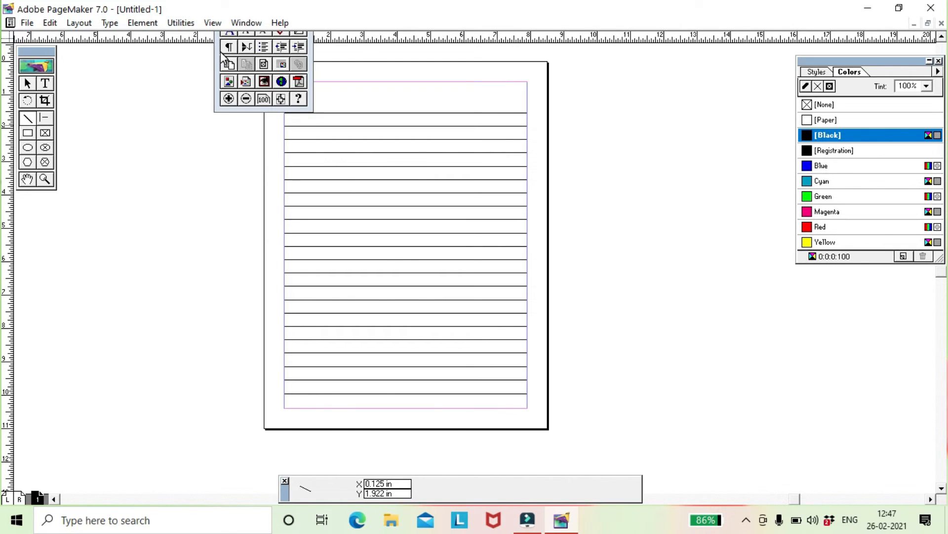
{"action": "left_click_drag", "start_coordinate": [211, 51], "coordinate": [118, 81]}
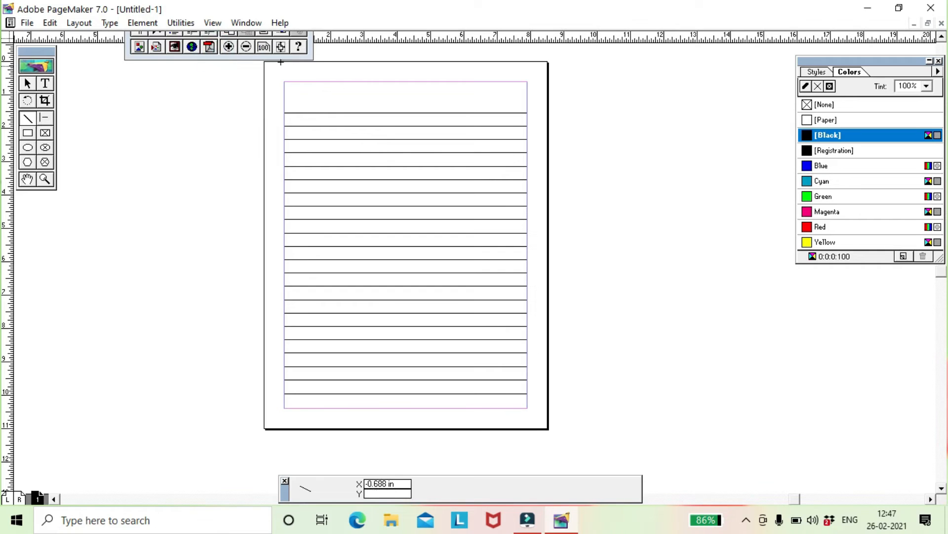
{"action": "left_click_drag", "start_coordinate": [312, 48], "coordinate": [582, 34]}
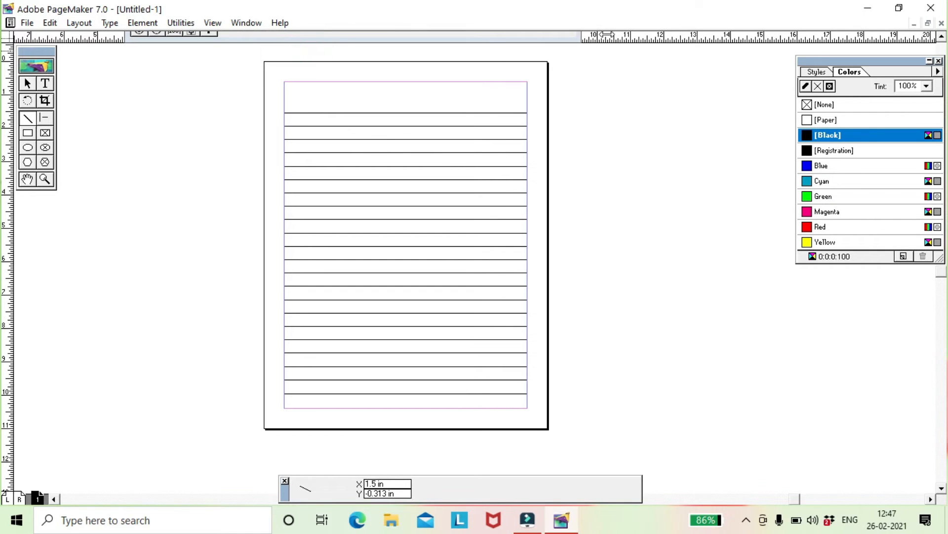
Step: Draw a vertical line about 9.8 inches long between the top and bottom margins at about X 1.7 inches, coloured Blue
{"action": "left_click", "coordinate": [321, 81]}
{"action": "left_click_drag", "start_coordinate": [320, 81], "coordinate": [329, 408]}
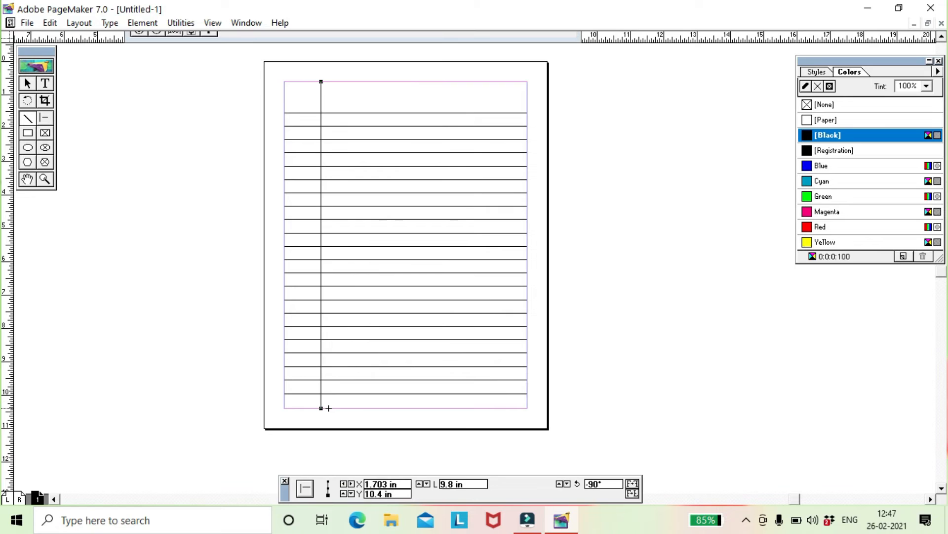
{"action": "left_click", "coordinate": [832, 165]}
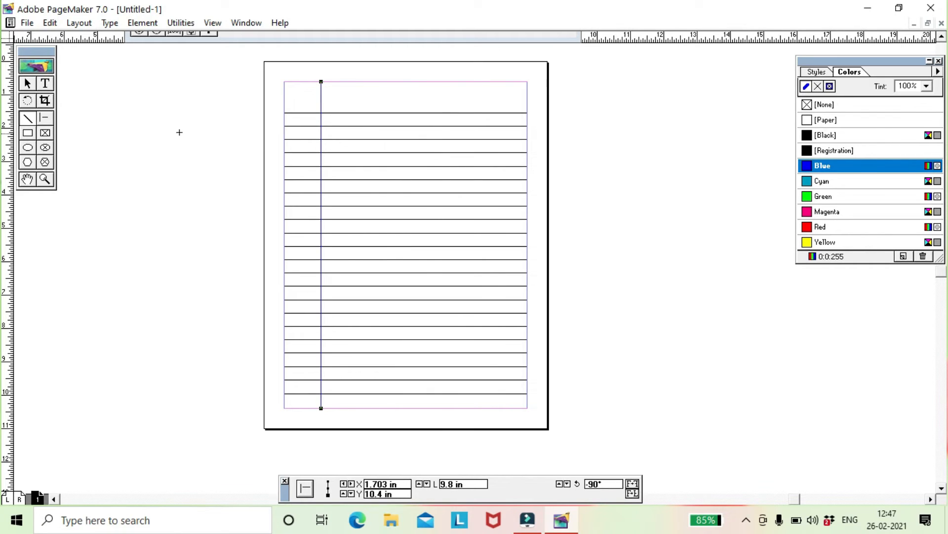
Step: Colour the topmost horizontal line and the vertical line Red
{"action": "left_click", "coordinate": [28, 85]}
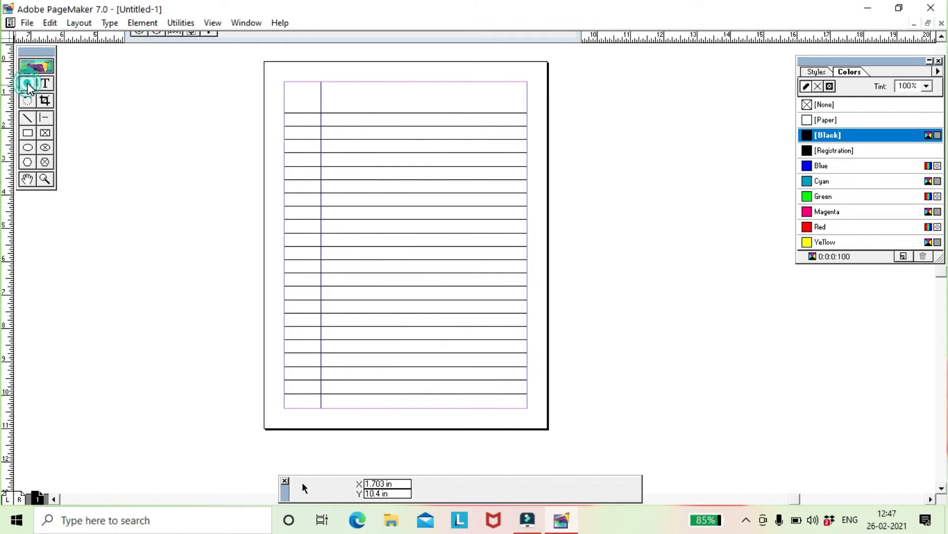
{"action": "left_click", "coordinate": [373, 113]}
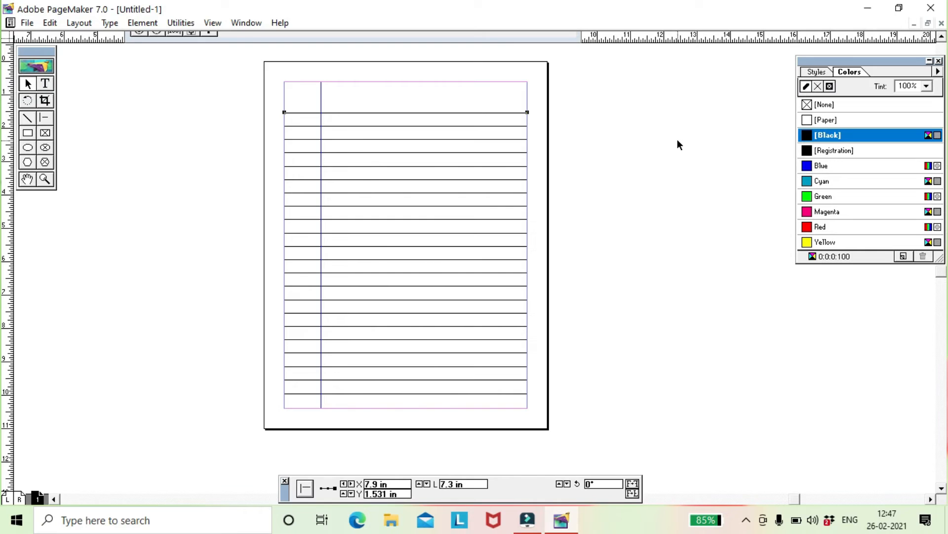
{"action": "left_click", "coordinate": [824, 231]}
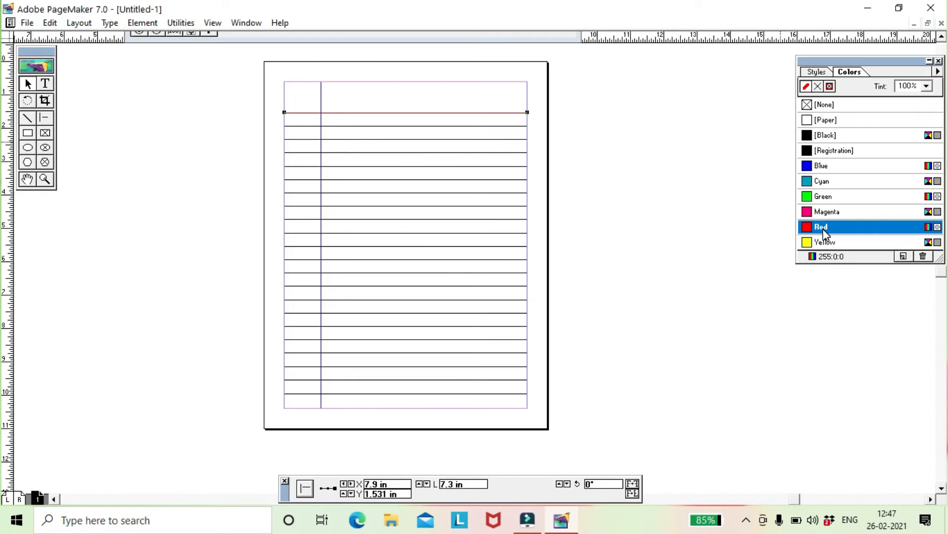
{"action": "left_click", "coordinate": [321, 99]}
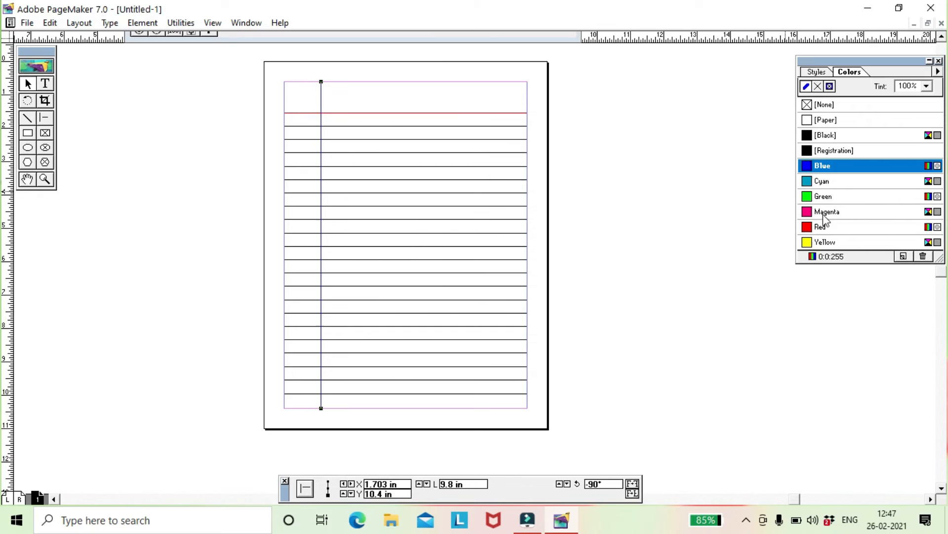
{"action": "left_click", "coordinate": [819, 227]}
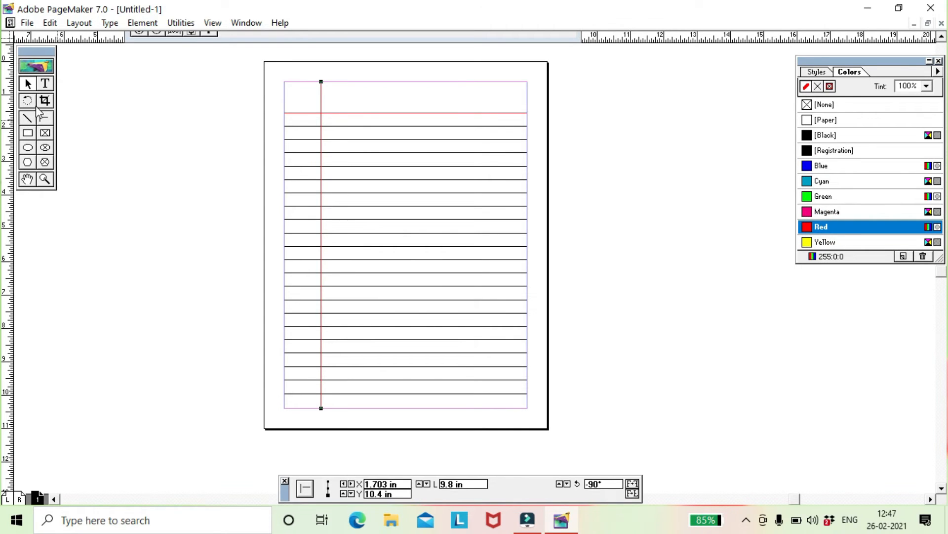
Step: Copy the red horizontal line and paste one duplicate of it
{"action": "left_click", "coordinate": [30, 86]}
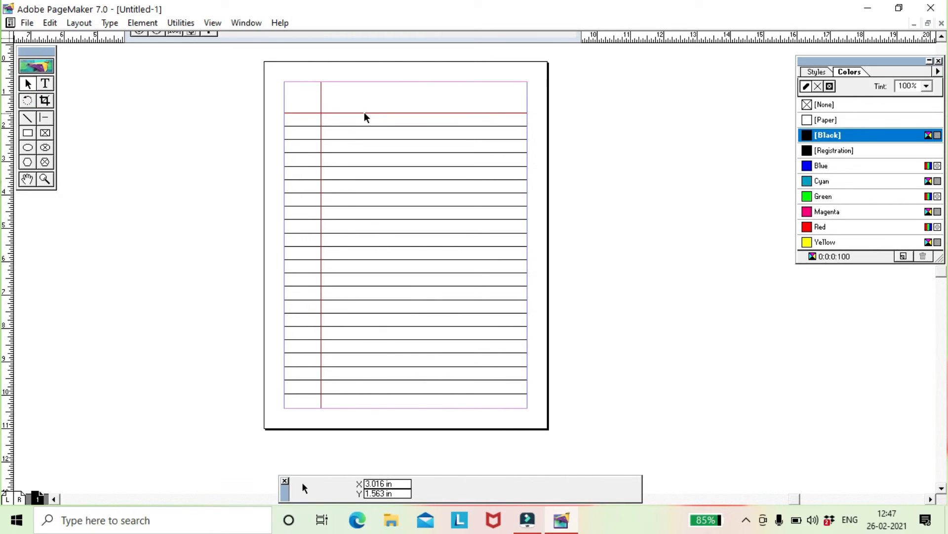
{"action": "left_click", "coordinate": [363, 114]}
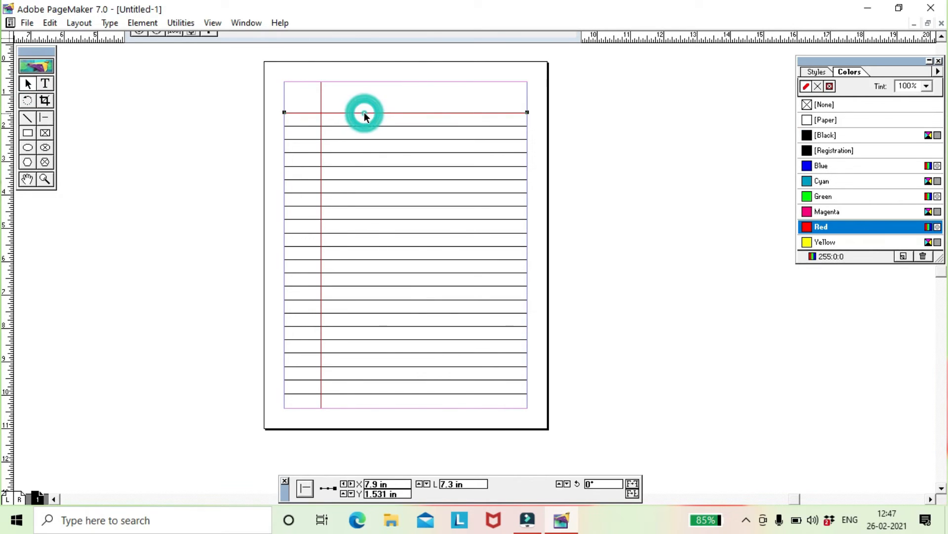
{"action": "left_click", "coordinate": [50, 23]}
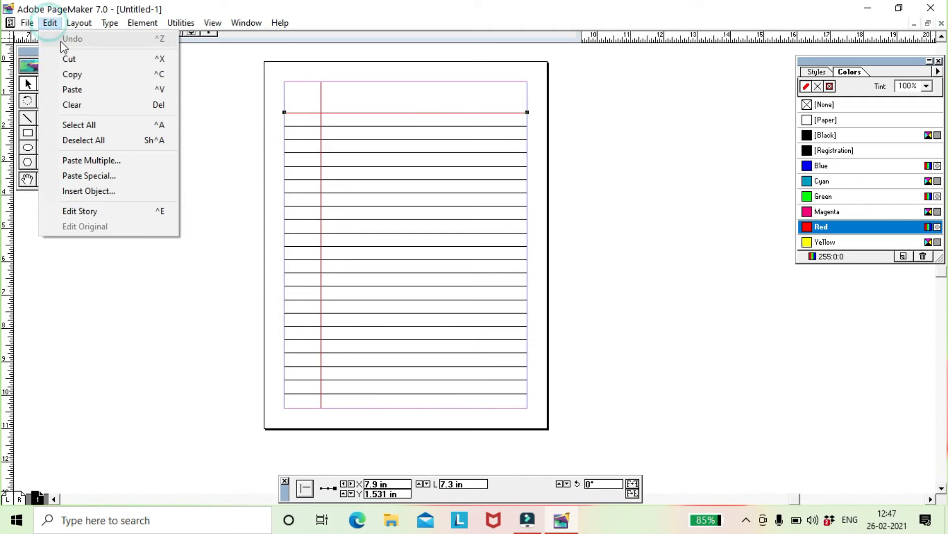
{"action": "left_click", "coordinate": [84, 75]}
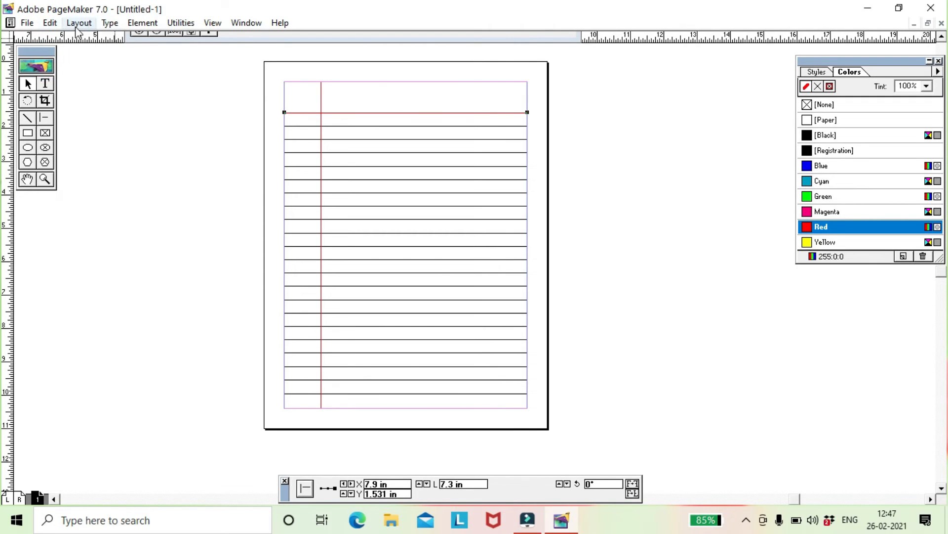
{"action": "left_click", "coordinate": [50, 23]}
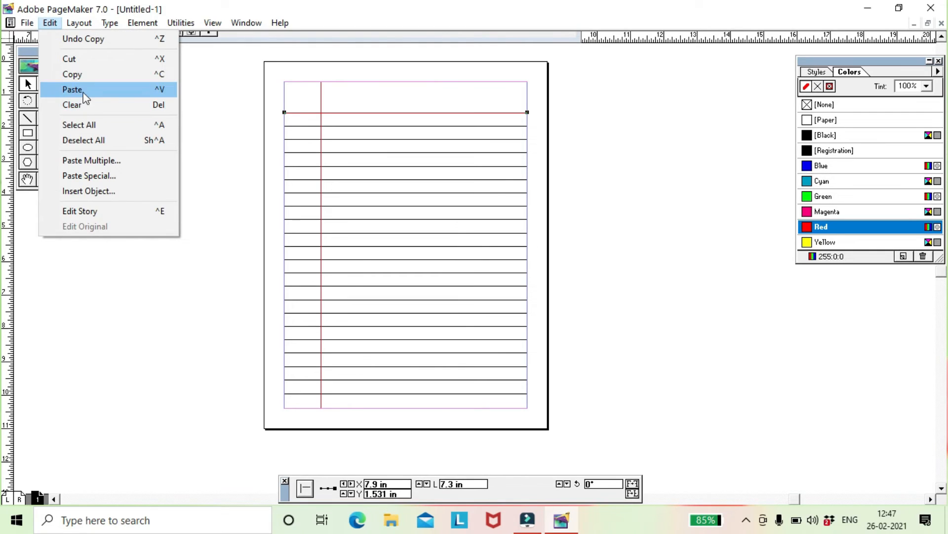
{"action": "left_click", "coordinate": [84, 90]}
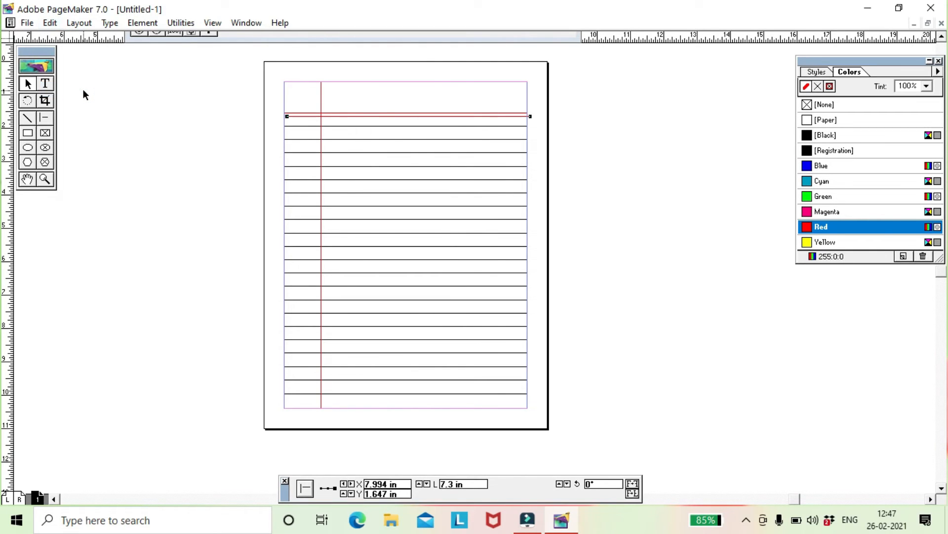
Step: Nudge the pasted red line up to about Y 1.477 inches, just above the original, and left to line up with the side margins
{"action": "key", "text": "Up"}
{"action": "key", "text": "Up"}
{"action": "key", "text": "Up"}
{"action": "key", "text": "Up"}
{"action": "key", "text": "Up"}
{"action": "key", "text": "Up"}
{"action": "key", "text": "Up"}
{"action": "key", "text": "Up"}
{"action": "key", "text": "Up"}
{"action": "key", "text": "Up"}
{"action": "key", "text": "Up"}
{"action": "key", "text": "Up"}
{"action": "key", "text": "Up"}
{"action": "key", "text": "Up"}
{"action": "key", "text": "Up"}
{"action": "key", "text": "Up"}
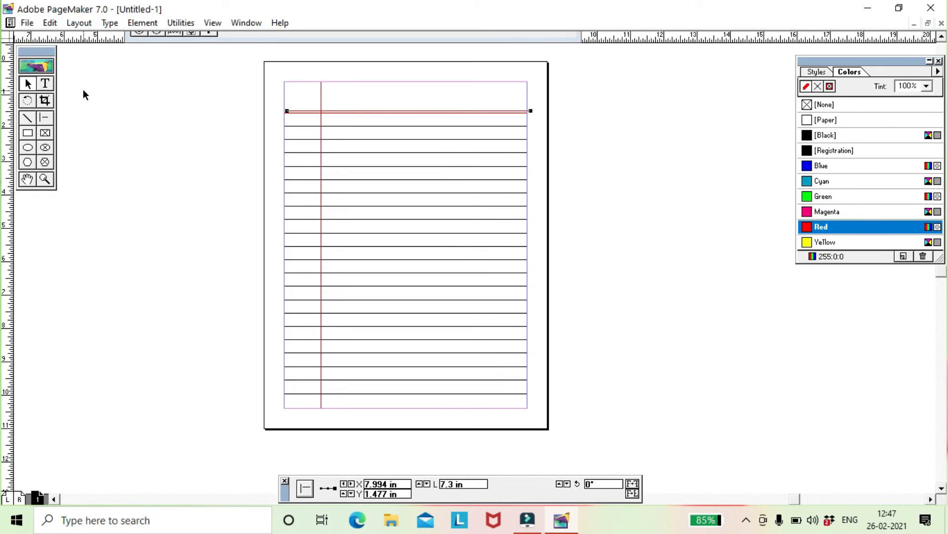
{"action": "key", "text": "Left"}
{"action": "left_click", "coordinate": [152, 140]}
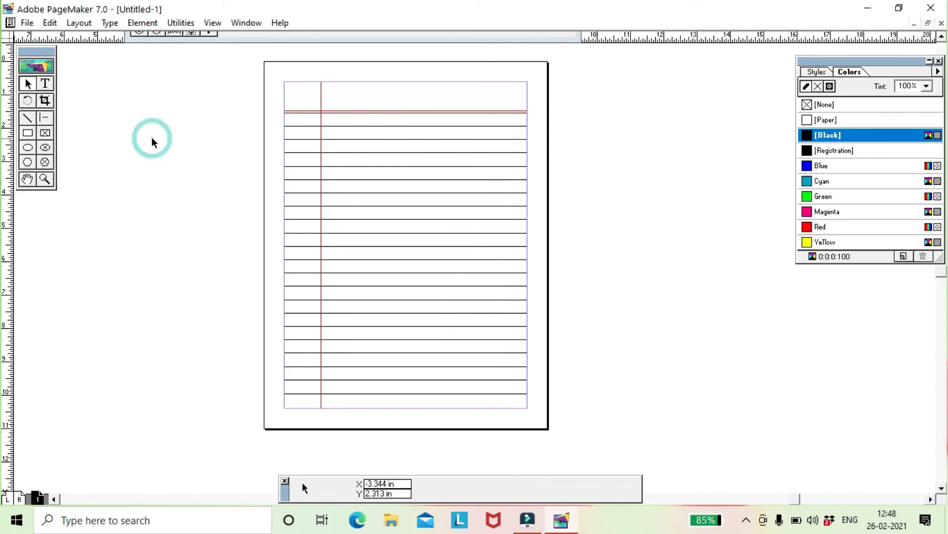
Step: Copy the red vertical line and paste one duplicate of it
{"action": "left_click", "coordinate": [321, 105]}
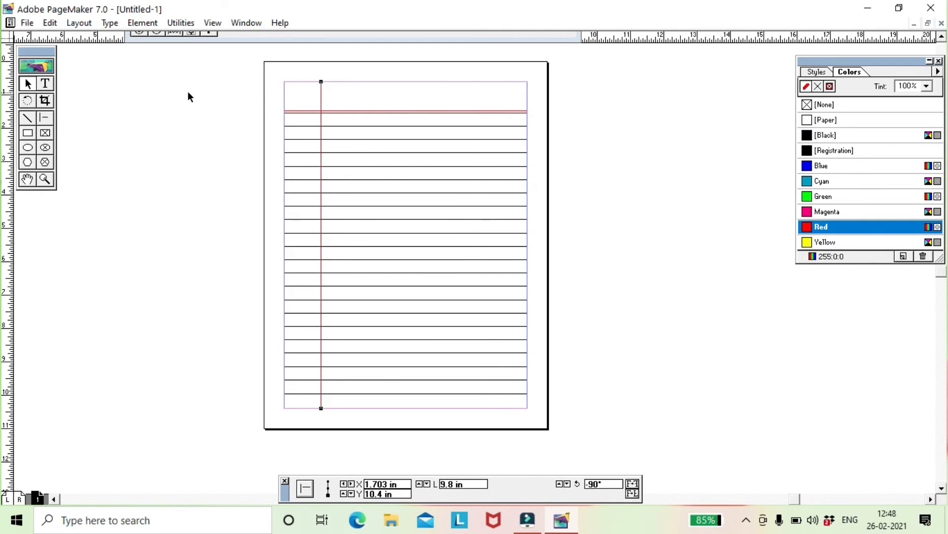
{"action": "left_click", "coordinate": [50, 23]}
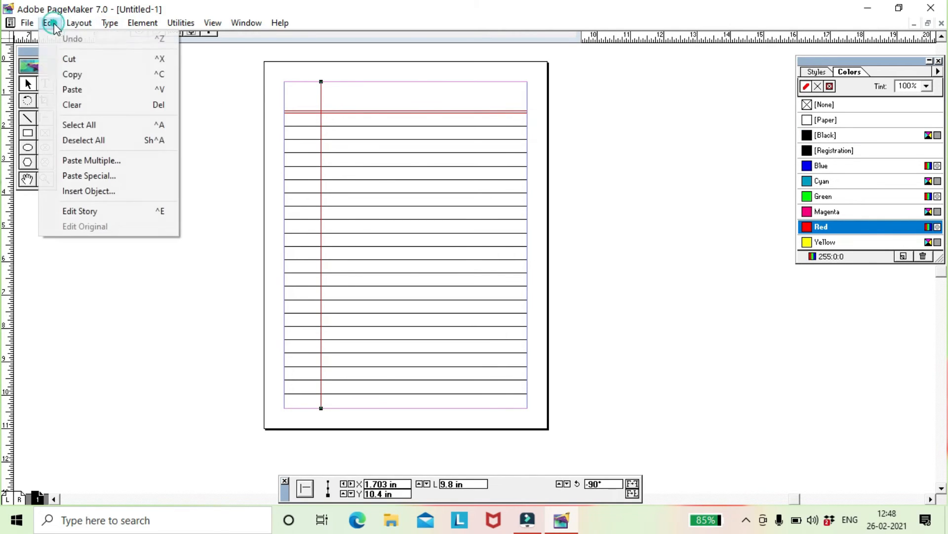
{"action": "left_click", "coordinate": [75, 74]}
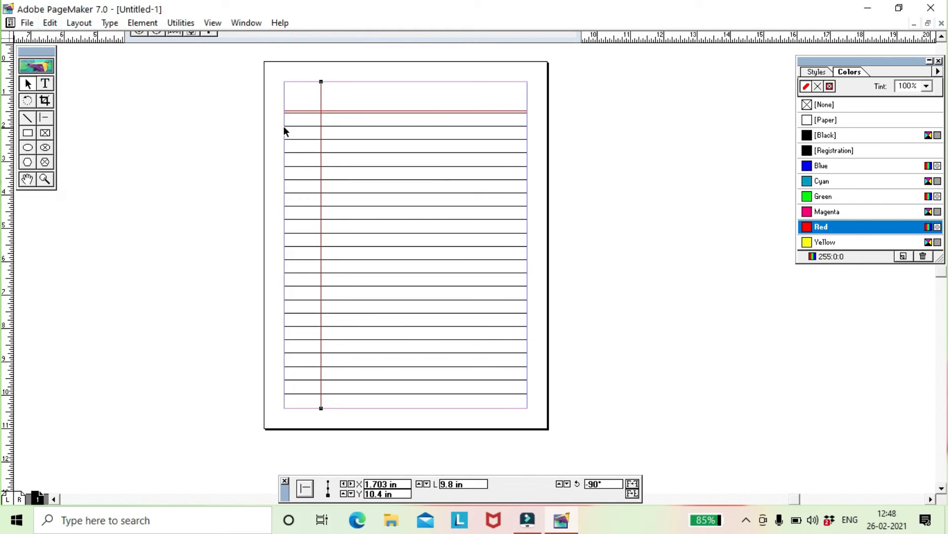
{"action": "left_click", "coordinate": [51, 24]}
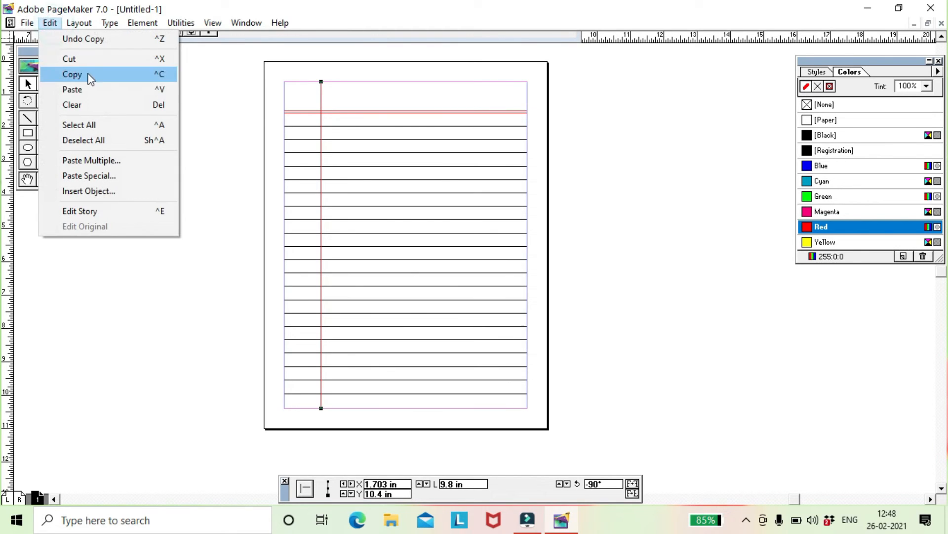
{"action": "left_click", "coordinate": [97, 91]}
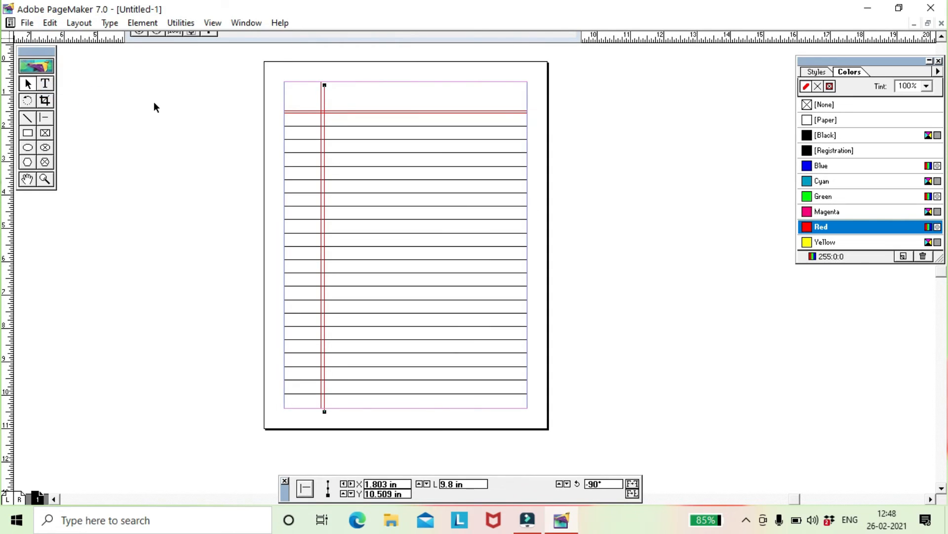
Step: Nudge the pasted vertical line left to about X 1.763 inches and up until its ends meet the top and bottom margins
{"action": "key", "text": "Up"}
{"action": "key", "text": "Up"}
{"action": "key", "text": "Up"}
{"action": "key", "text": "Up"}
{"action": "key", "text": "Left"}
{"action": "key", "text": "Left"}
{"action": "key", "text": "Left"}
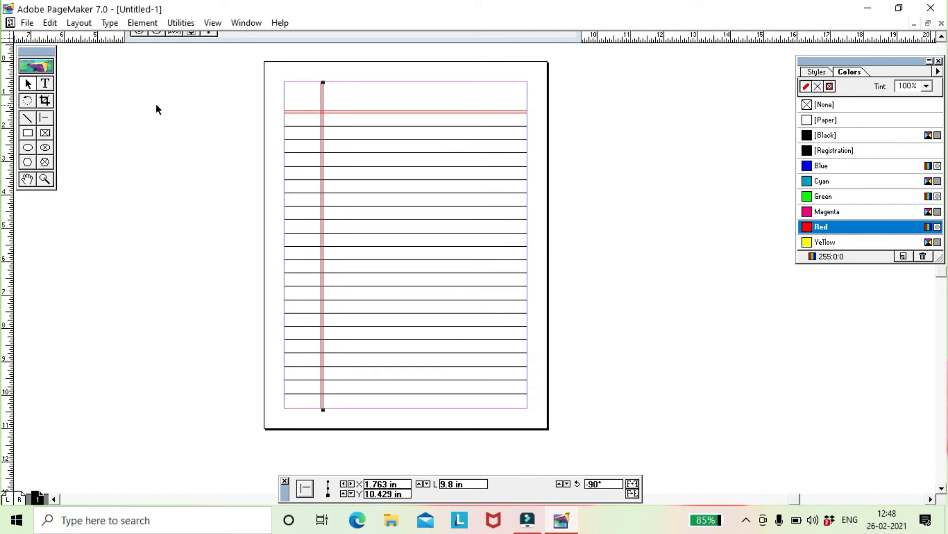
{"action": "key", "text": "Up"}
{"action": "key", "text": "Up"}
{"action": "key", "text": "Down"}
{"action": "key", "text": "Down"}
{"action": "left_click", "coordinate": [156, 104]}
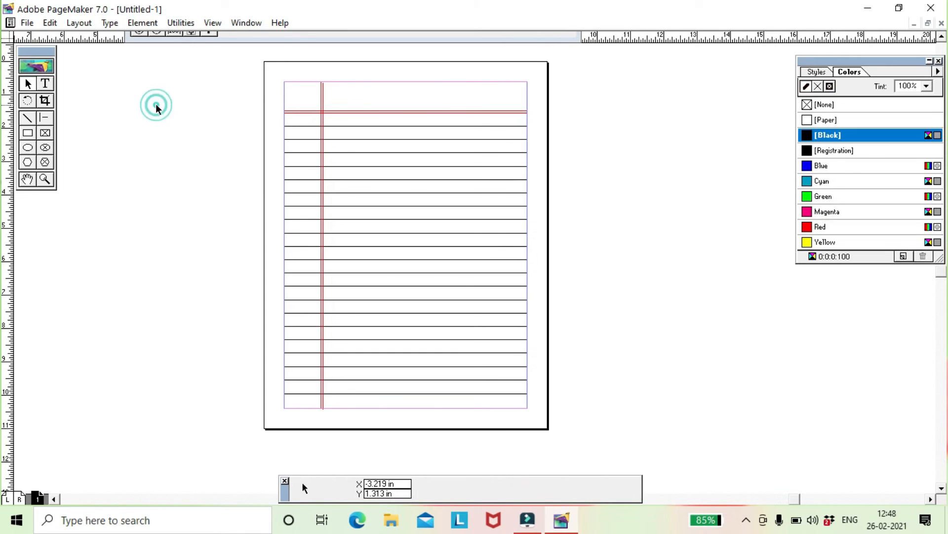
{"action": "left_click", "coordinate": [323, 95]}
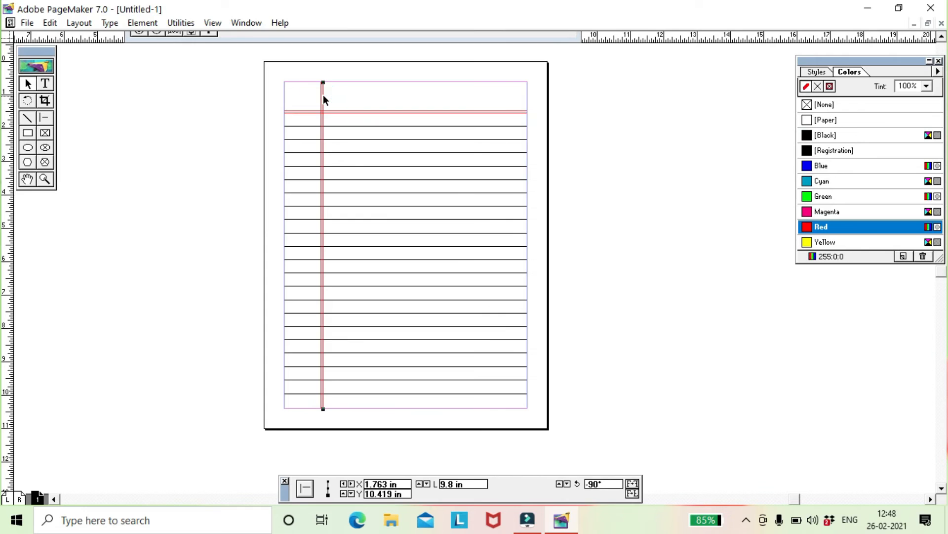
{"action": "left_click", "coordinate": [253, 112]}
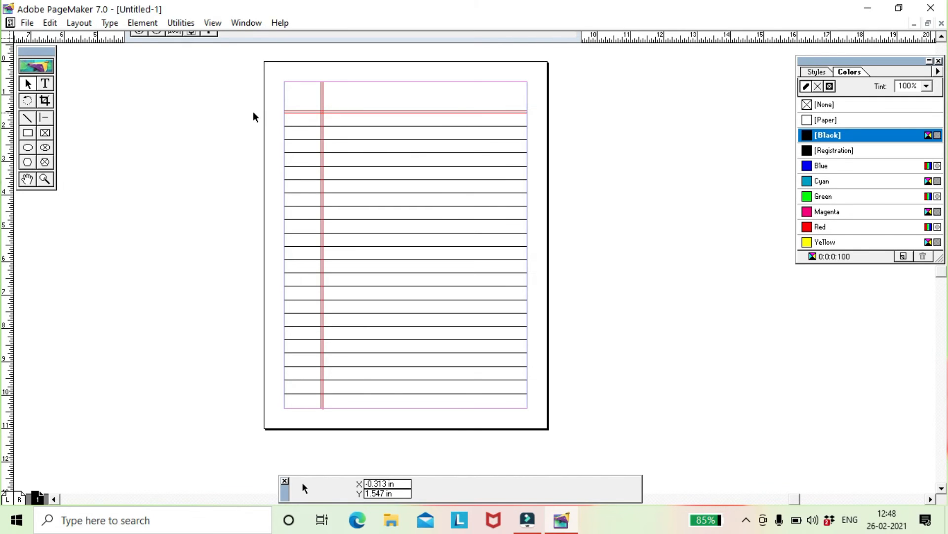
Step: Draw a rectangle about 1.6 by 0.45 inches in the header's right end, above the double red line
{"action": "left_click", "coordinate": [28, 134]}
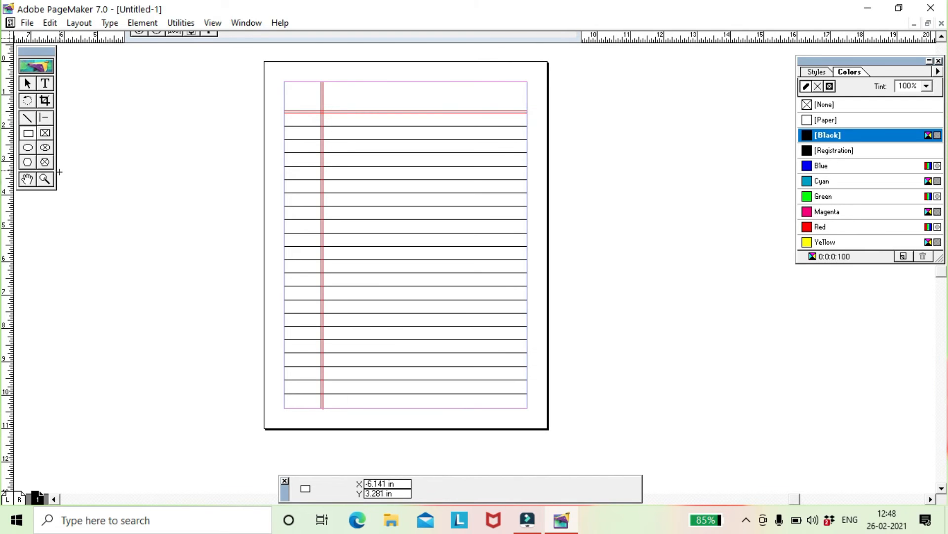
{"action": "left_click", "coordinate": [45, 179]}
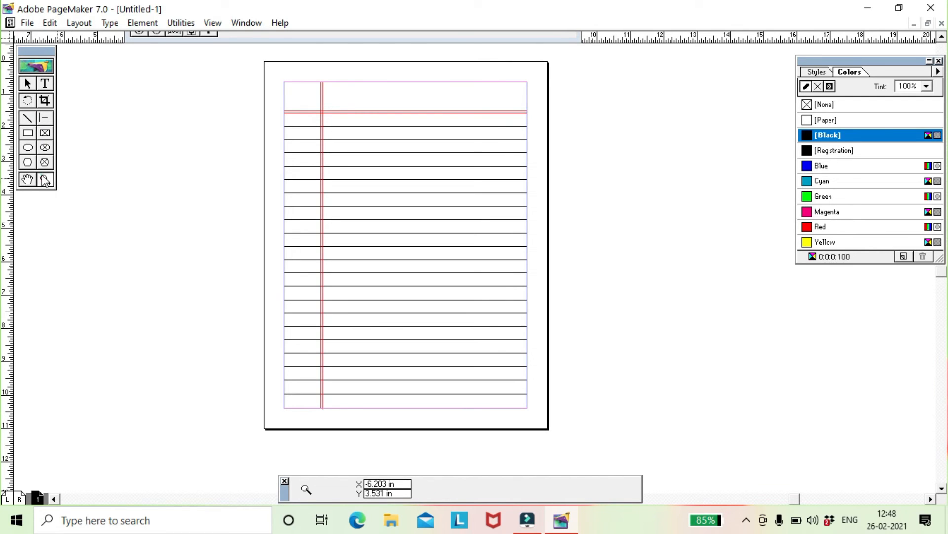
{"action": "left_click", "coordinate": [473, 102]}
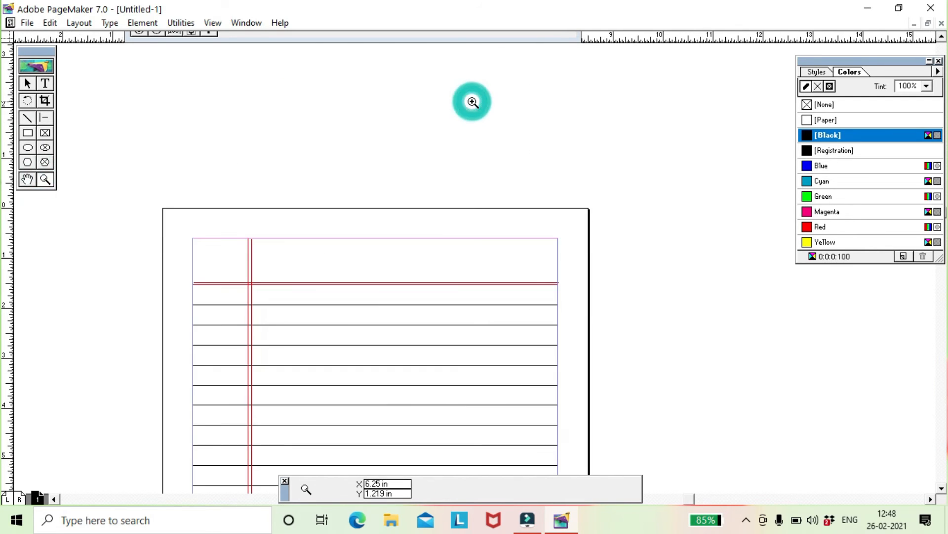
{"action": "left_click", "coordinate": [407, 297]}
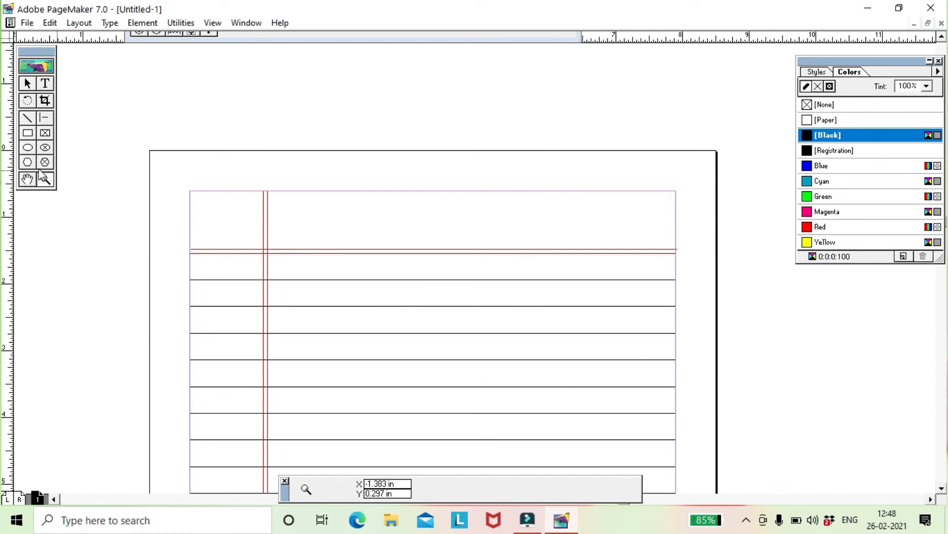
{"action": "left_click", "coordinate": [27, 133]}
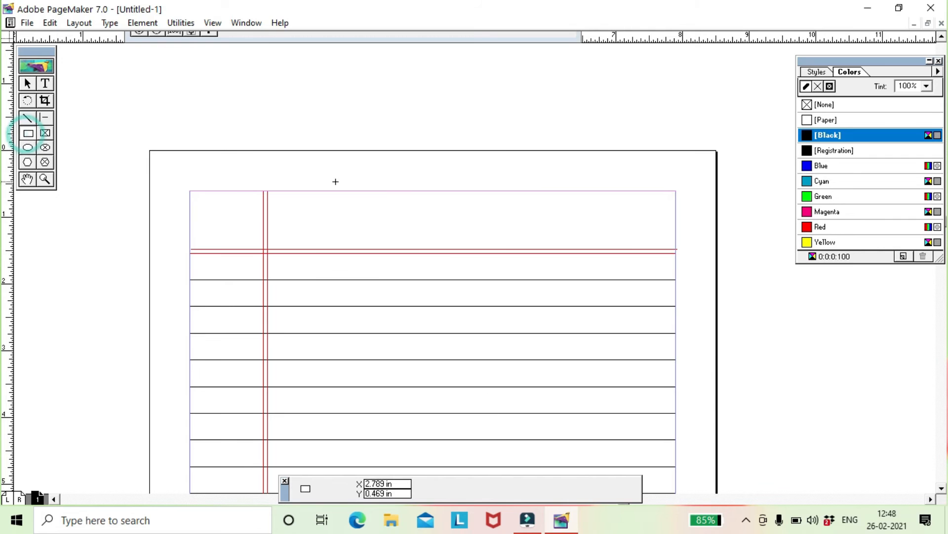
{"action": "left_click_drag", "start_coordinate": [546, 206], "coordinate": [654, 236]}
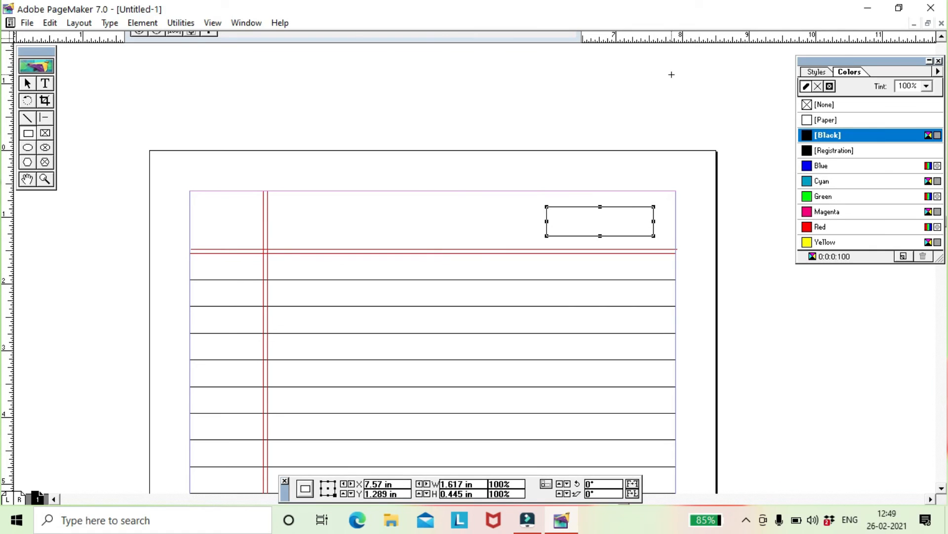
Step: Set the header rectangle's stroke colour to Red, leaving its fill alone
{"action": "left_click", "coordinate": [807, 87]}
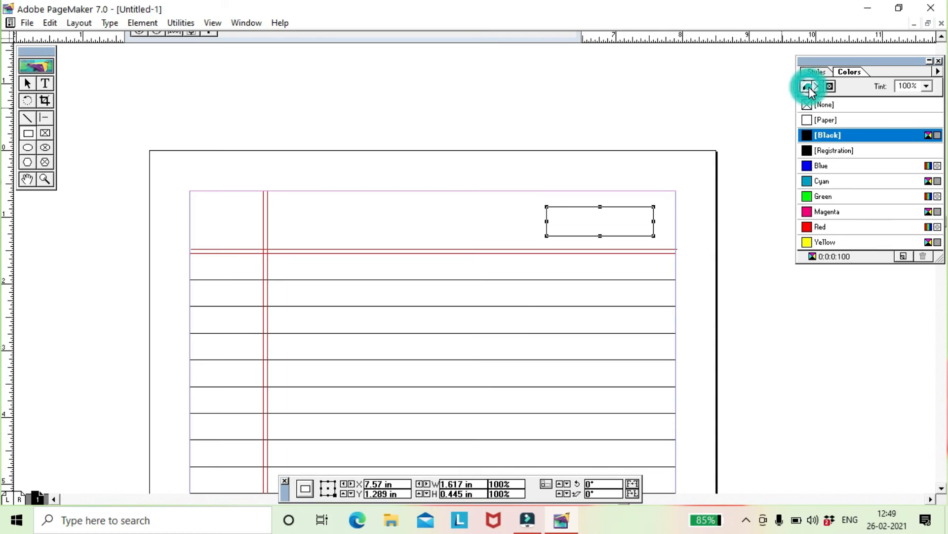
{"action": "left_click", "coordinate": [826, 165]}
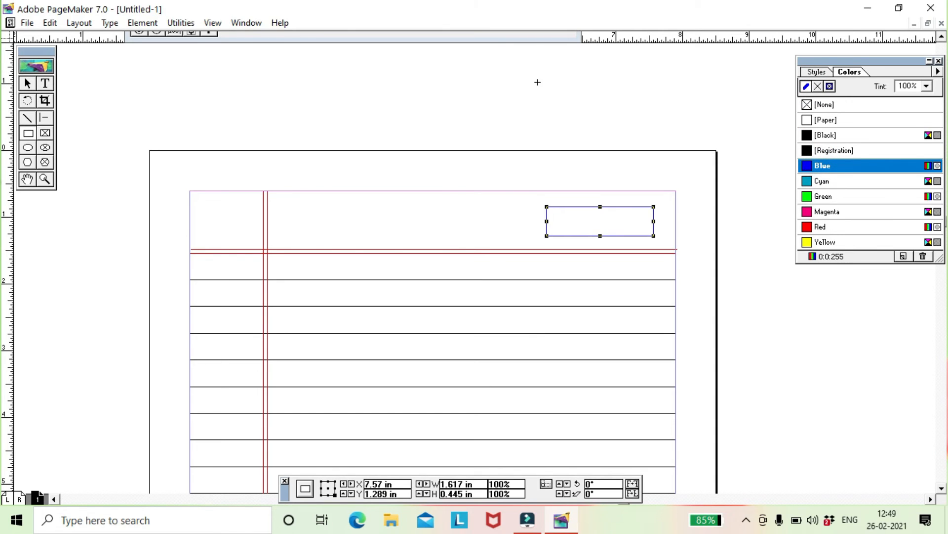
{"action": "left_click", "coordinate": [816, 227]}
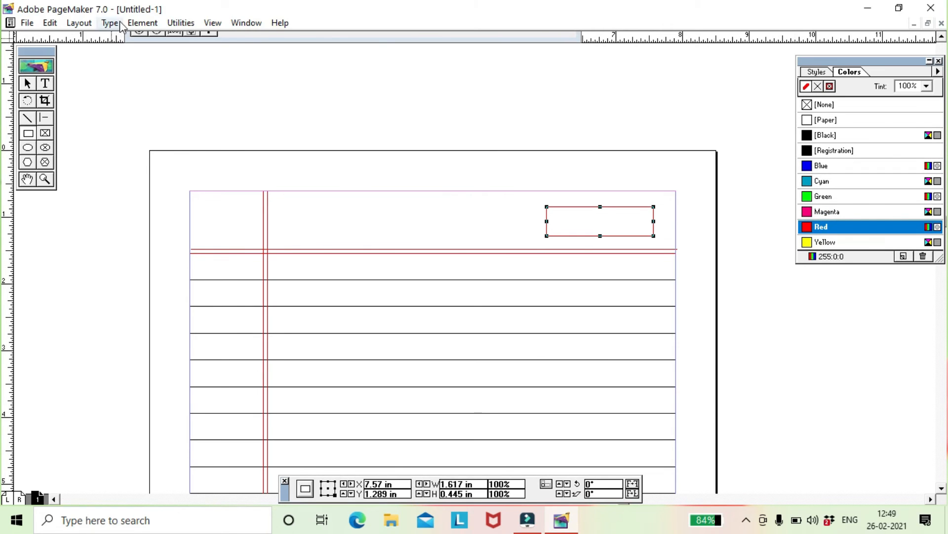
Step: Round the red rectangle's corners with the fifth of the six Rounded Corners styles
{"action": "left_click", "coordinate": [150, 26]}
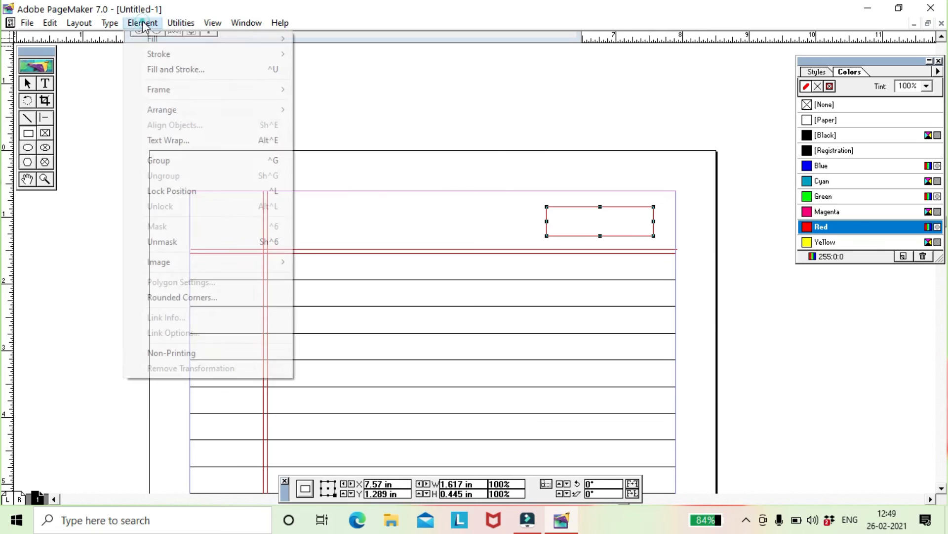
{"action": "left_click", "coordinate": [204, 298]}
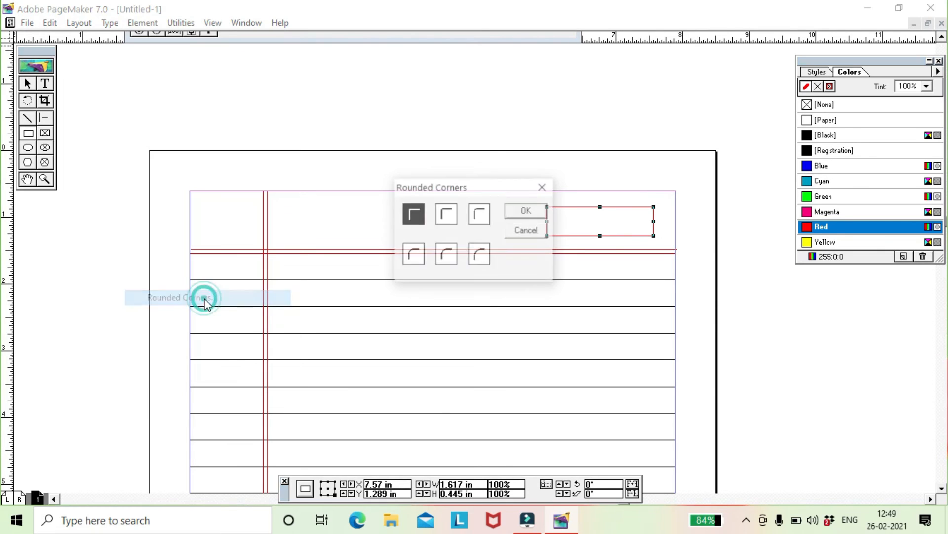
{"action": "left_click", "coordinate": [446, 253]}
{"action": "left_click", "coordinate": [542, 211]}
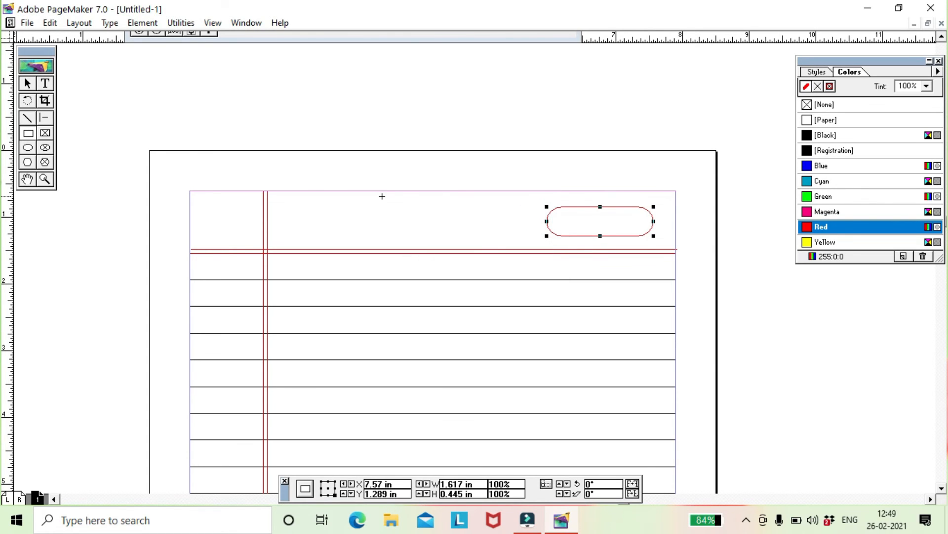
Step: Resize the rounded red box to about 1.8 inches wide by extending its left side, and about 0.41 inches high by raising its lower edge
{"action": "left_click", "coordinate": [28, 84]}
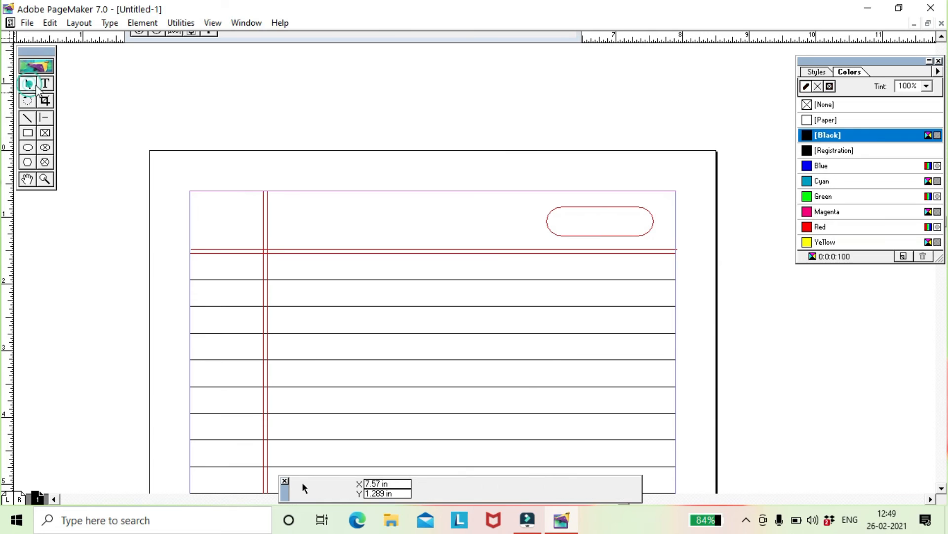
{"action": "left_click", "coordinate": [581, 207]}
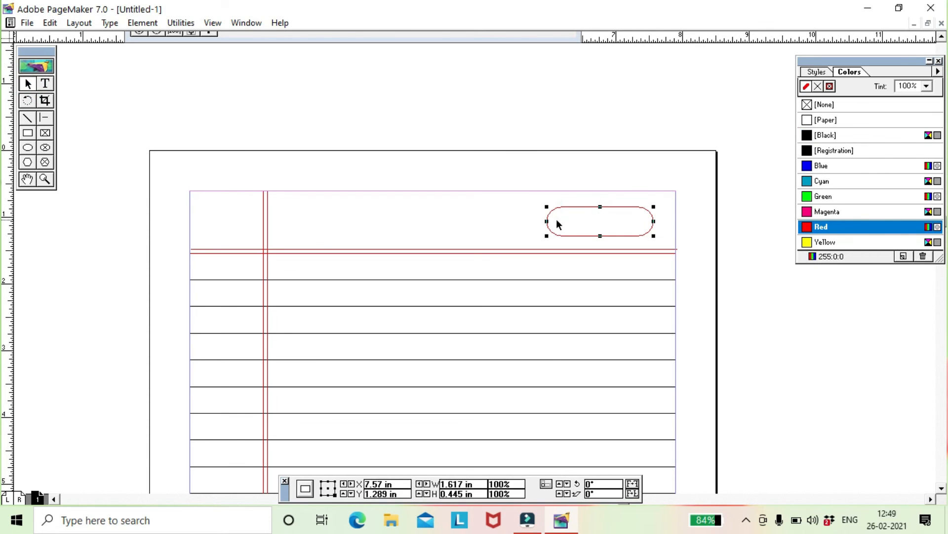
{"action": "left_click_drag", "start_coordinate": [547, 221], "coordinate": [534, 222]}
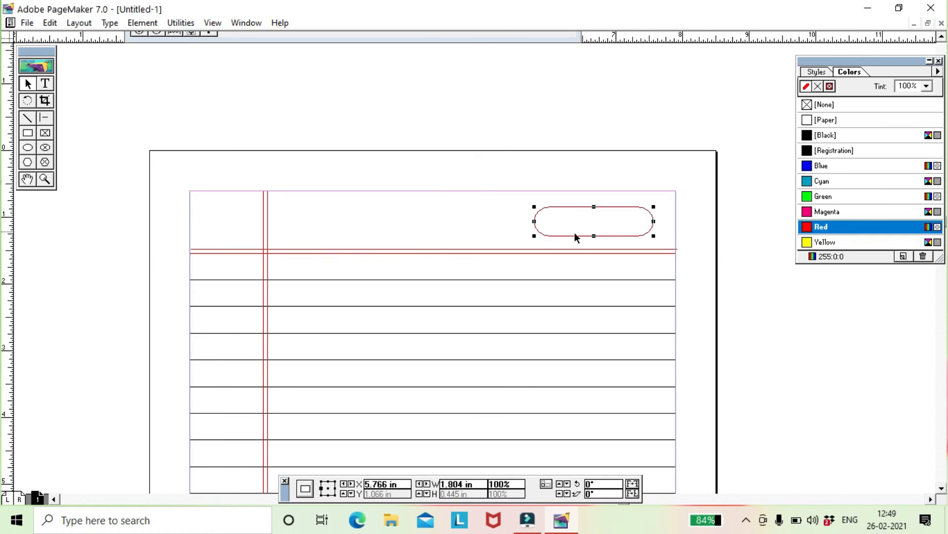
{"action": "left_click_drag", "start_coordinate": [594, 236], "coordinate": [594, 232]}
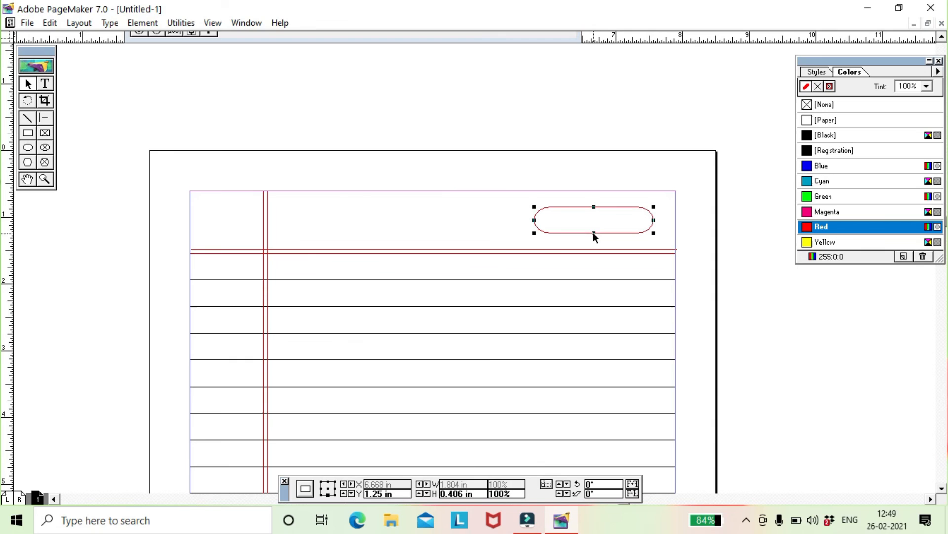
Step: Create a text block on the pasteboard above the page reading "Date: / /" with gaps around the slashes
{"action": "left_click", "coordinate": [31, 86]}
{"action": "left_click", "coordinate": [45, 84]}
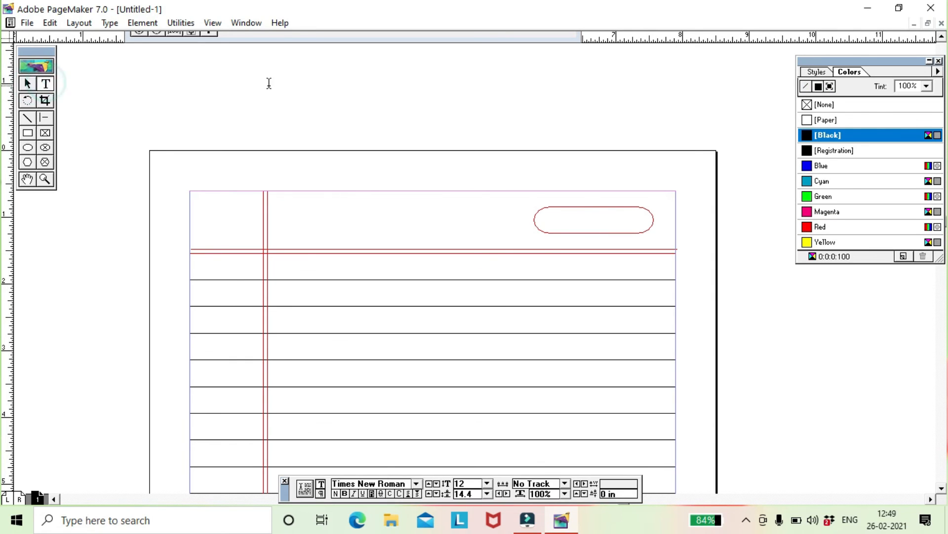
{"action": "left_click_drag", "start_coordinate": [233, 71], "coordinate": [346, 97]}
{"action": "type", "text": "Da"}
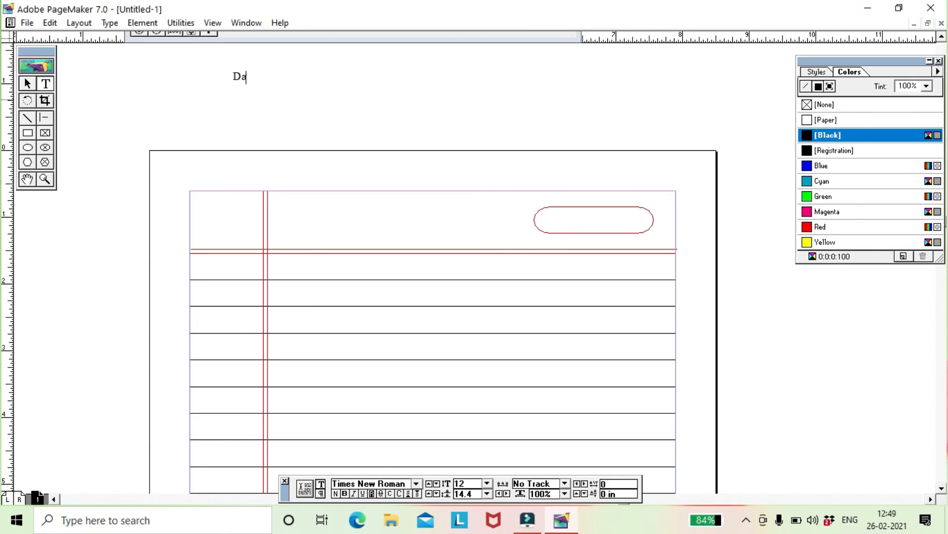
{"action": "type", "text": "te:  /  /"}
{"action": "left_click", "coordinate": [27, 84]}
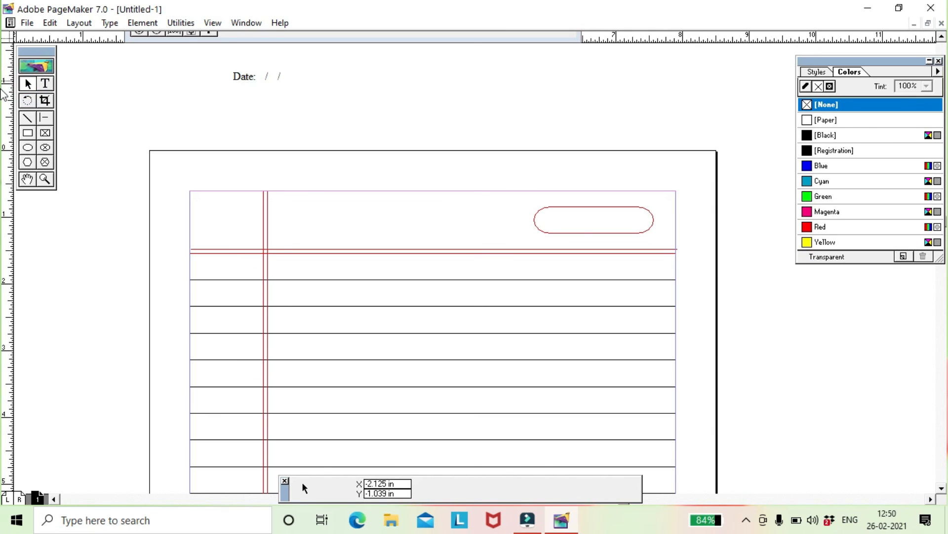
Step: Add extra spaces before each slash in the Date text to widen the gaps
{"action": "left_click", "coordinate": [45, 84]}
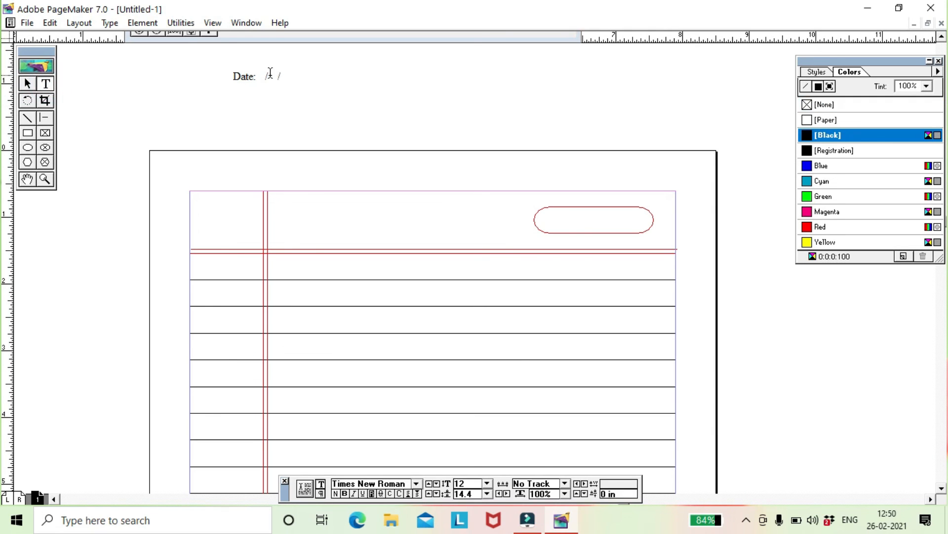
{"action": "left_click", "coordinate": [266, 74]}
{"action": "left_click", "coordinate": [281, 74]}
{"action": "left_click", "coordinate": [28, 88]}
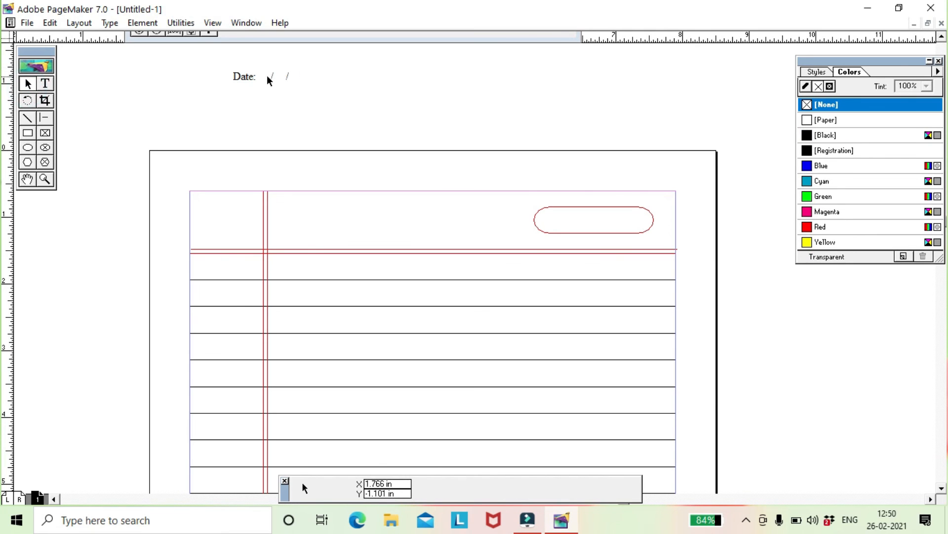
Step: Narrow the Date text block to about 1.16 inches and move it inside the rounded red box
{"action": "left_click", "coordinate": [266, 76]}
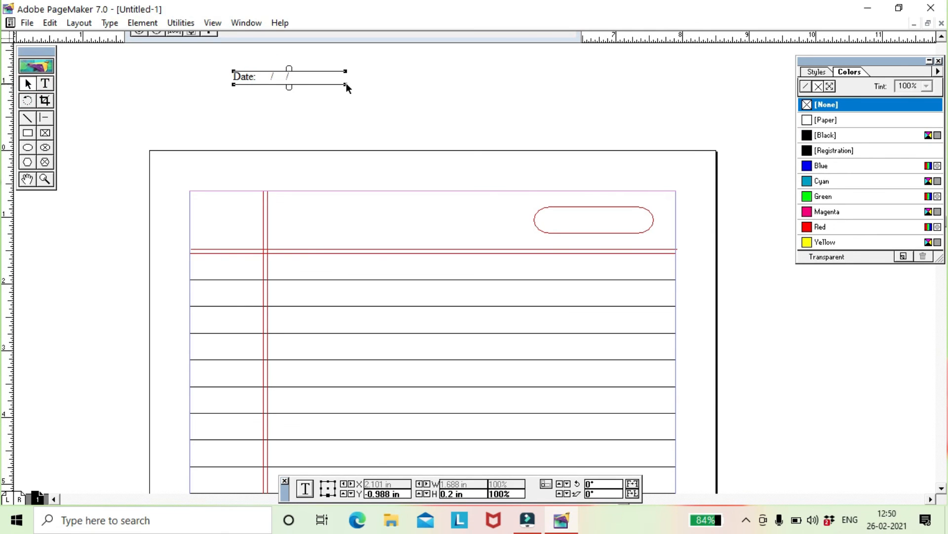
{"action": "left_click_drag", "start_coordinate": [344, 85], "coordinate": [310, 88]}
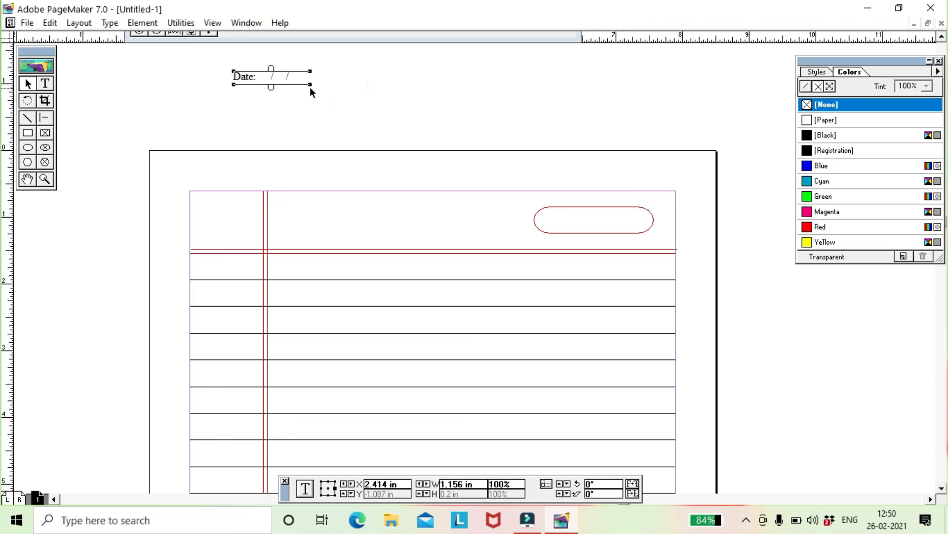
{"action": "left_click_drag", "start_coordinate": [244, 76], "coordinate": [556, 221]}
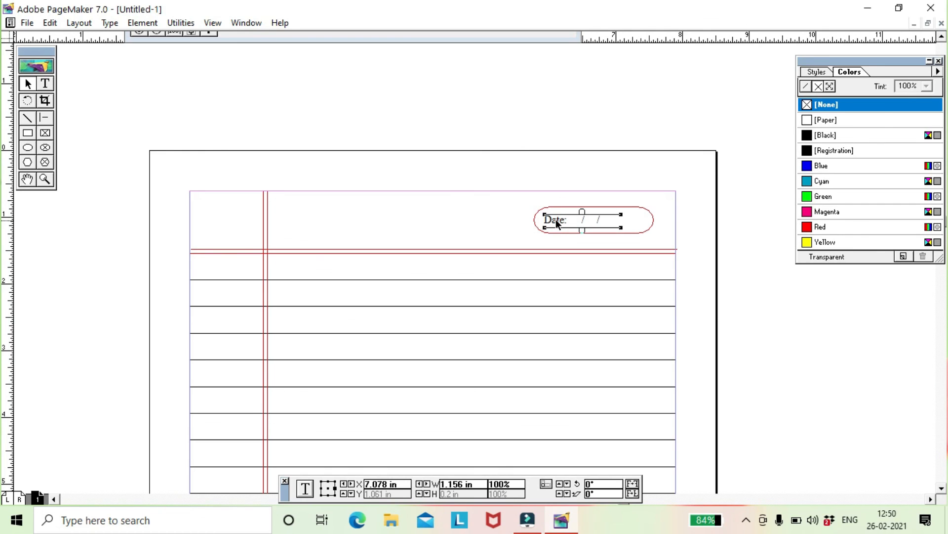
{"action": "left_click", "coordinate": [543, 131]}
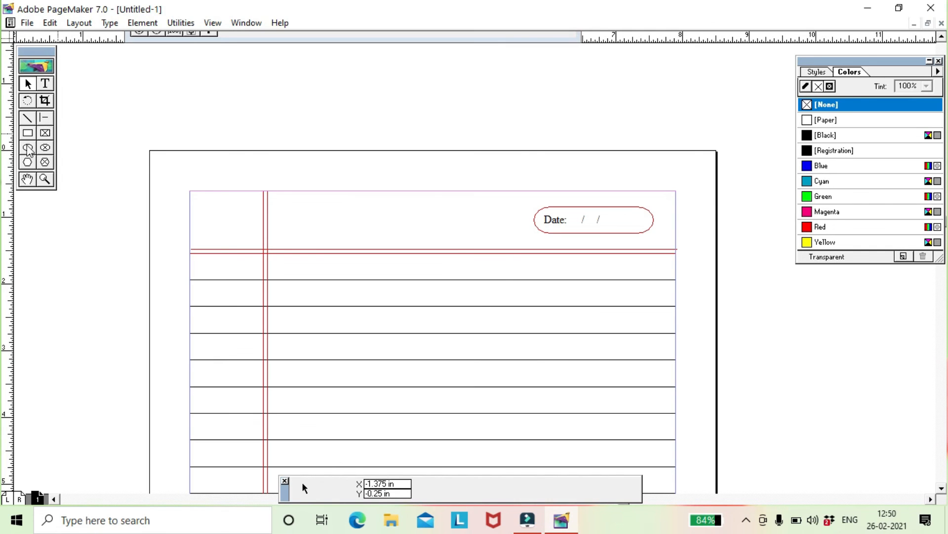
{"action": "left_click", "coordinate": [28, 179]}
{"action": "left_click_drag", "start_coordinate": [110, 227], "coordinate": [114, 101]}
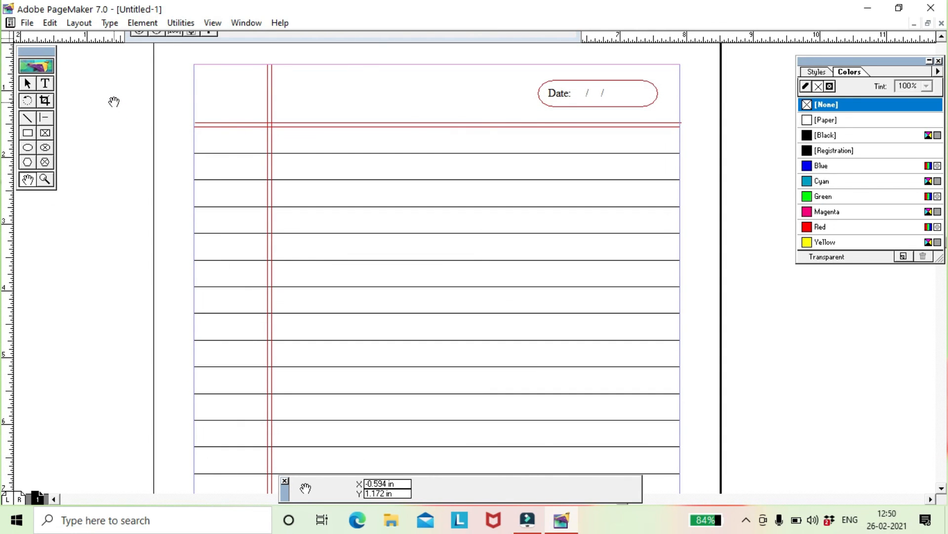